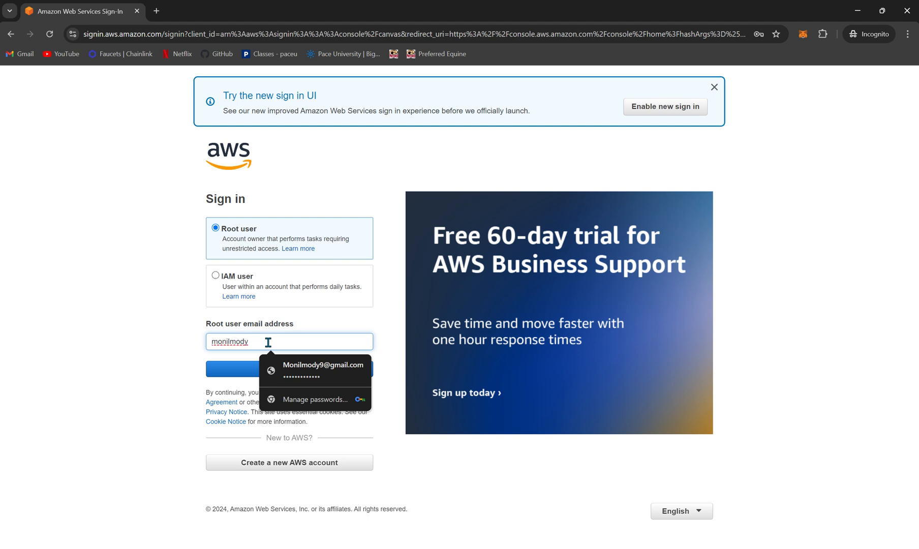
Step: Complete the root user email address with the account's e-mail and continue to the password page
text(@g)
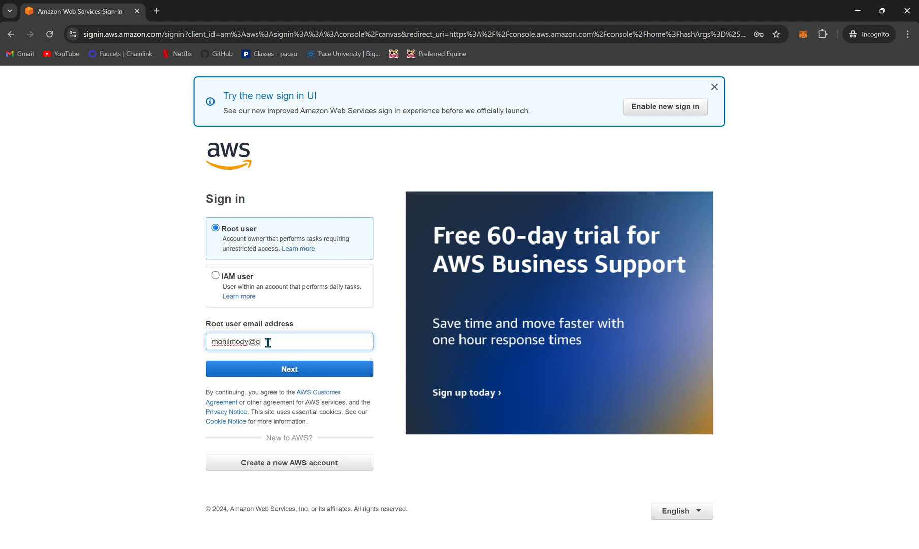
text(mail.com)
click(248, 342)
text(9)
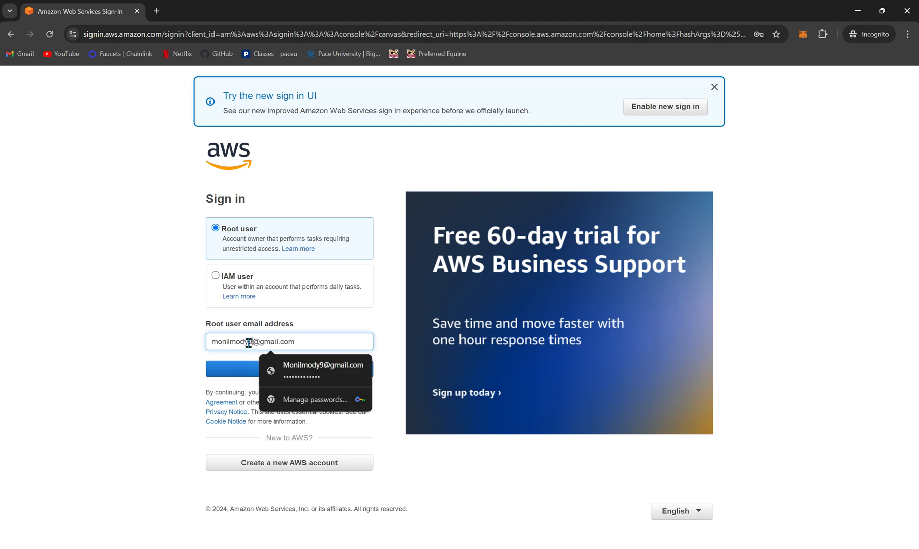
click(235, 369)
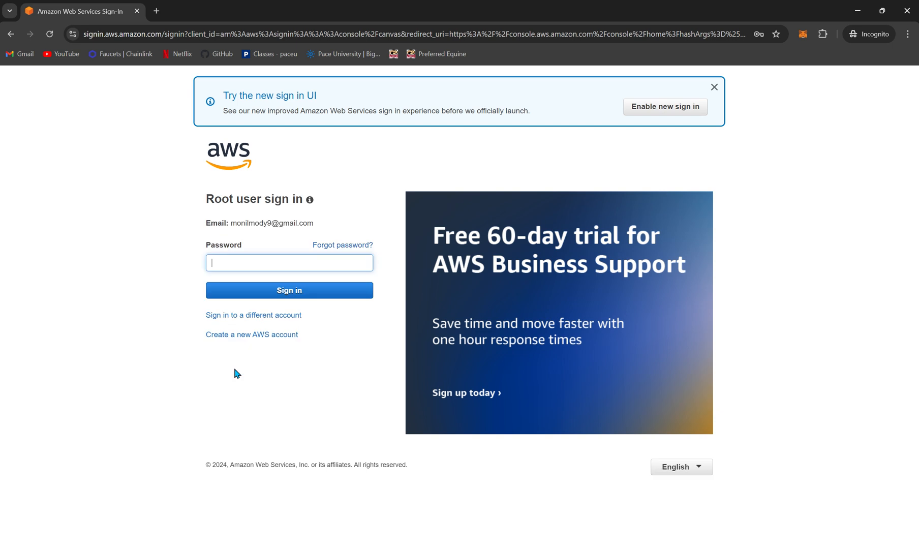
Step: Enter the root user's account password and sign in to the AWS console
click(287, 258)
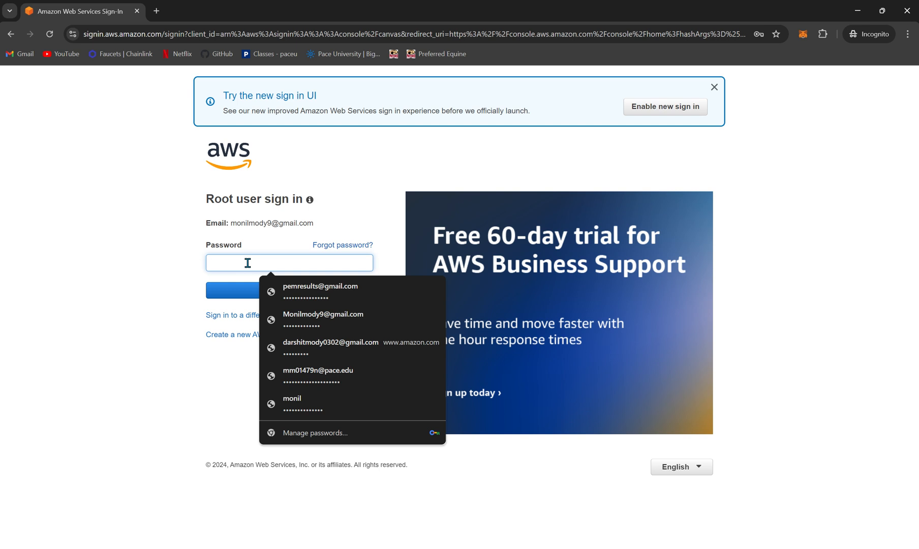
text(•••••••••)
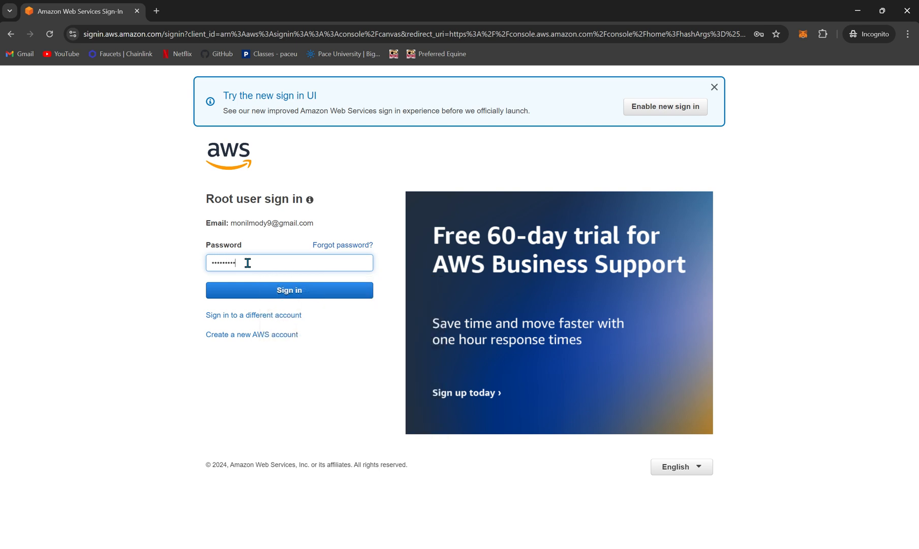
text(••)
key(Return)
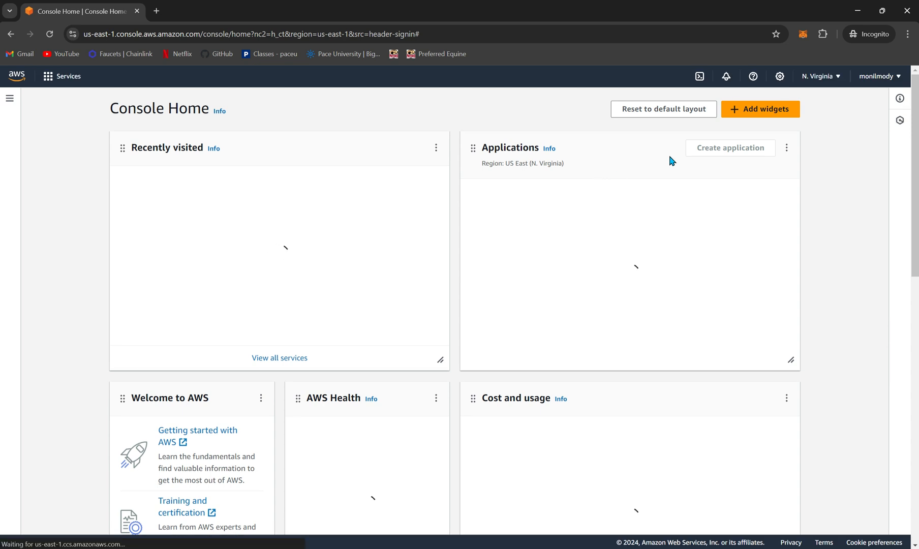
Step: Examine the list of available AWS regions and the account ID in the account details
click(827, 83)
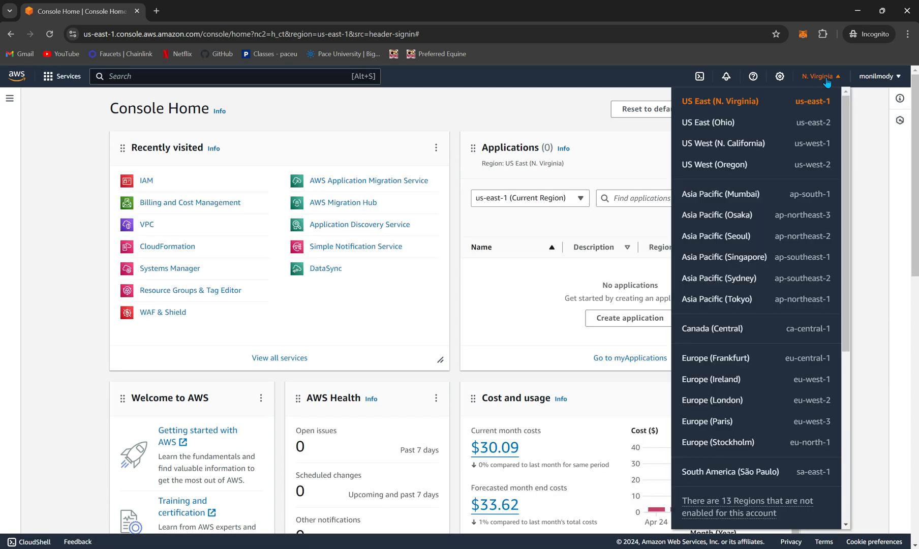
click(873, 100)
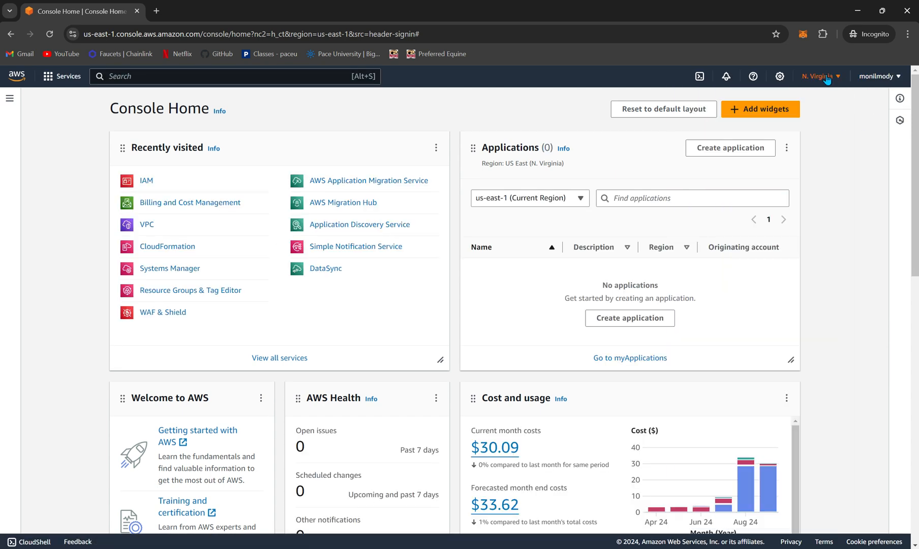
click(827, 79)
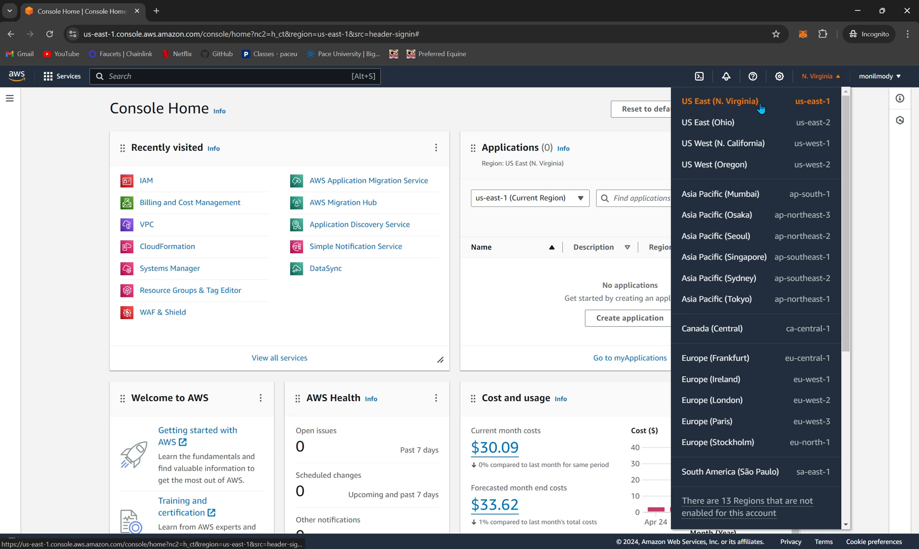
click(875, 117)
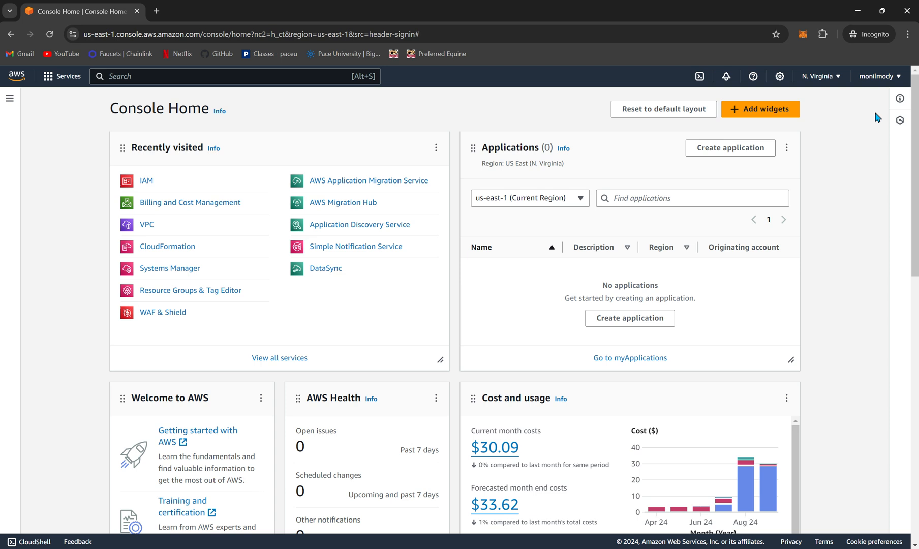
click(883, 79)
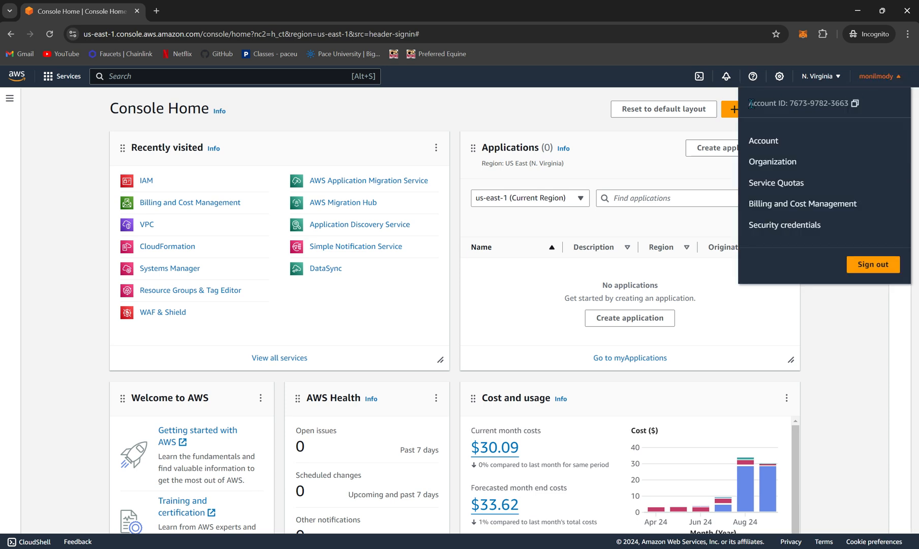
drag(751, 103, 853, 103)
click(848, 104)
click(449, 117)
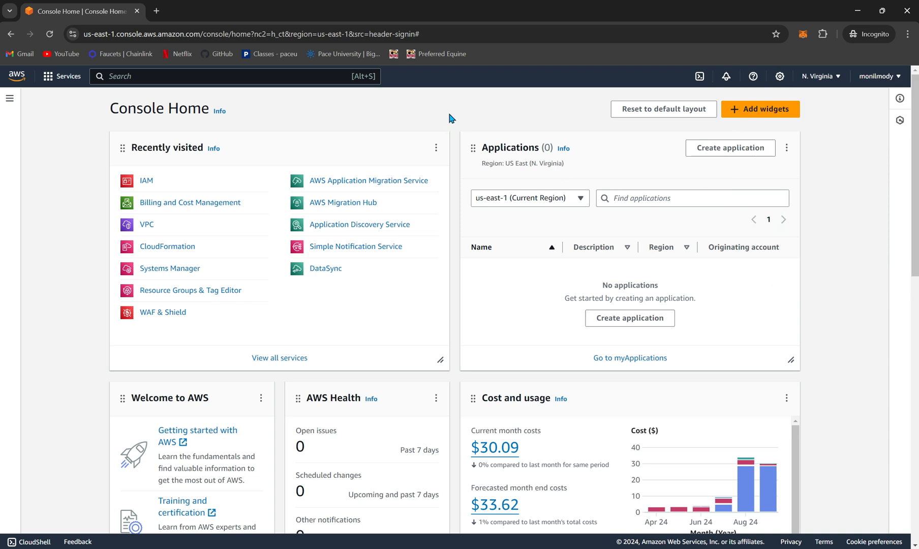
Step: Search the console's services for "iam" and open the IAM dashboard
click(149, 187)
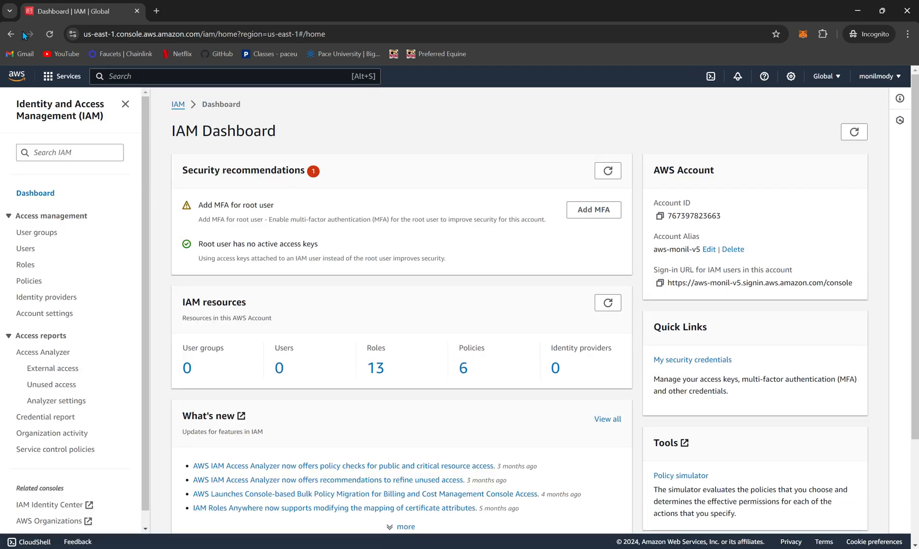
click(11, 33)
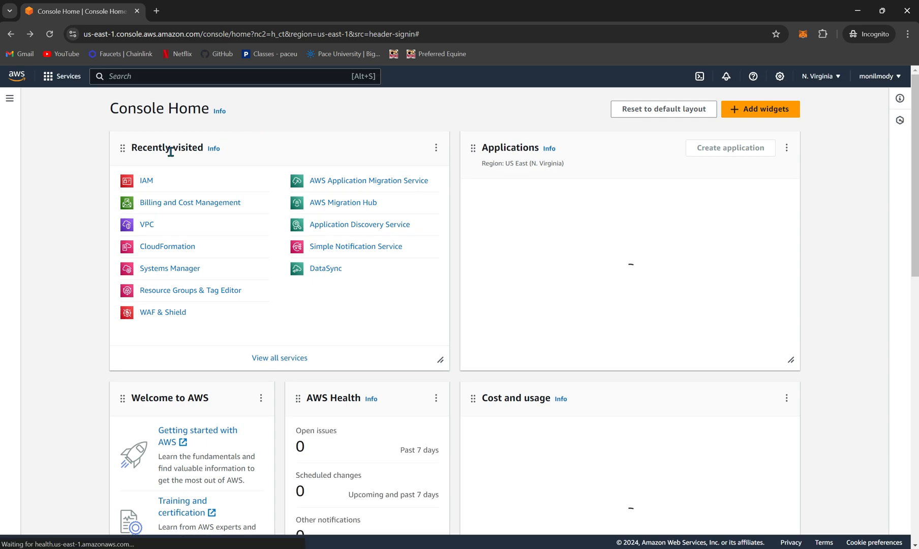
click(165, 80)
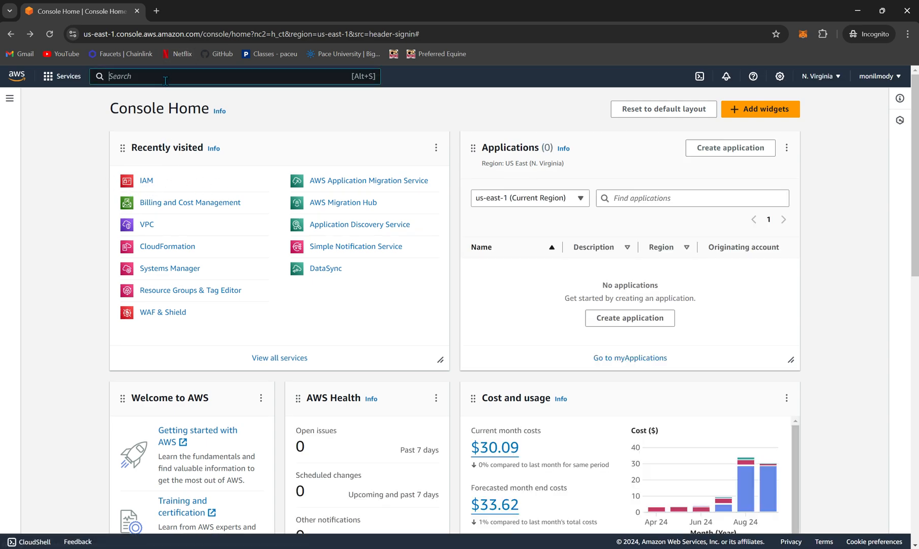
text(iam)
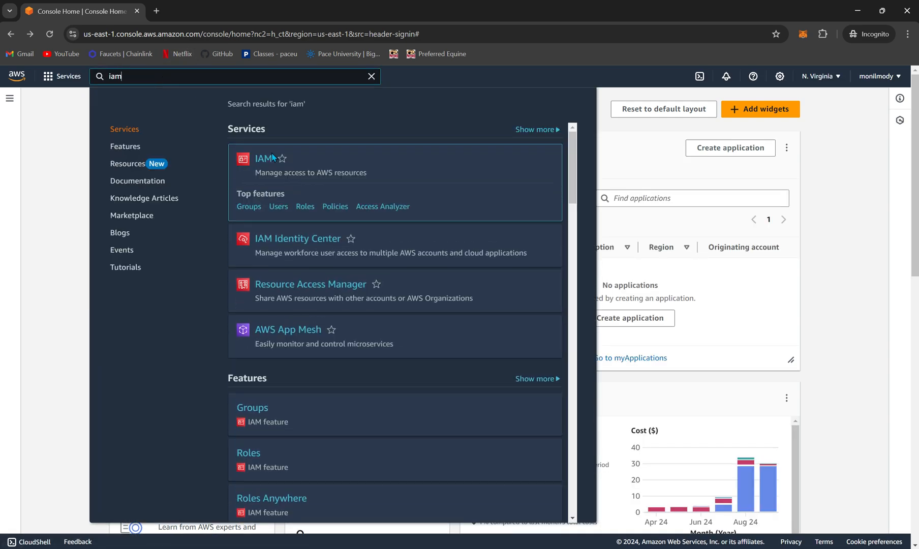
click(262, 161)
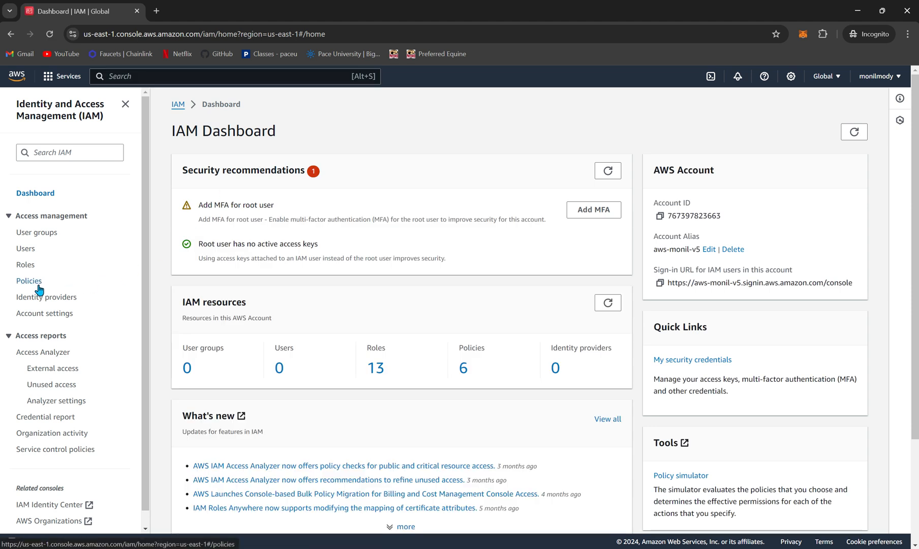
Step: Start creating a new IAM user, enter the person's first name as user name, and continue to the permissions page
click(27, 249)
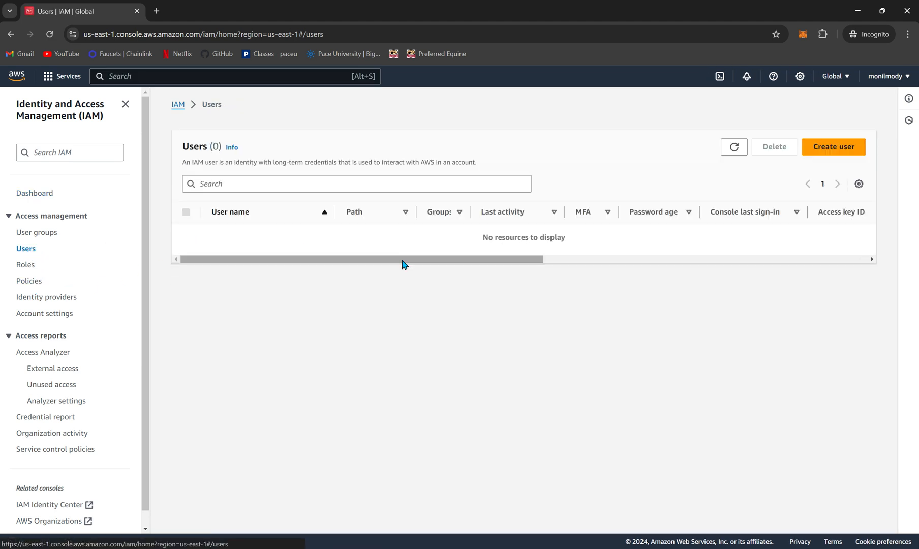
click(828, 152)
click(268, 221)
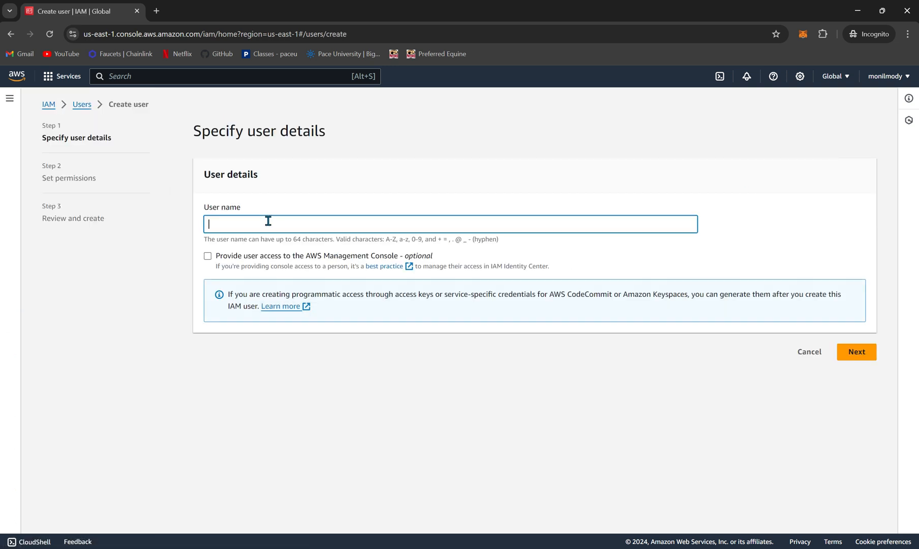
text(monil)
click(867, 354)
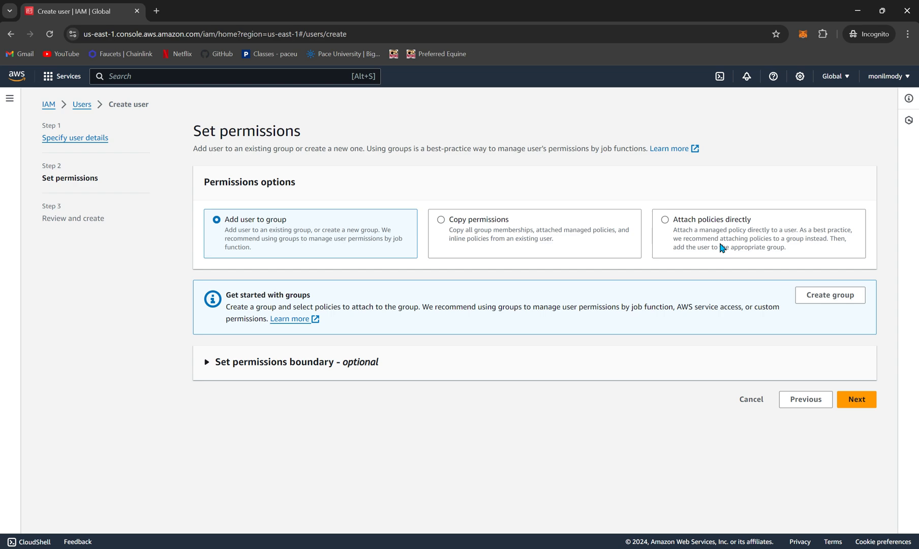
Step: Look over the Attach policies directly and Copy permissions options, then return to Add user to group
key(super)
click(744, 241)
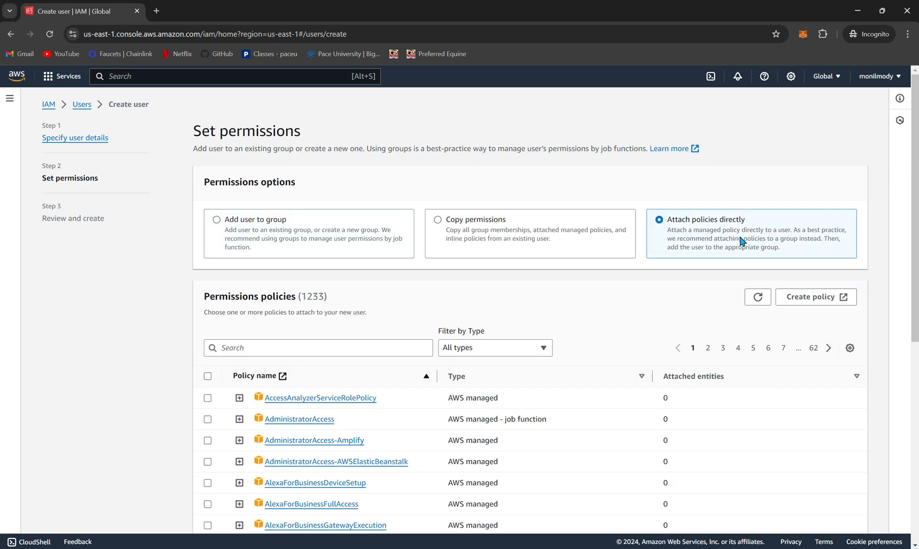
scroll(576, 311, down, 2)
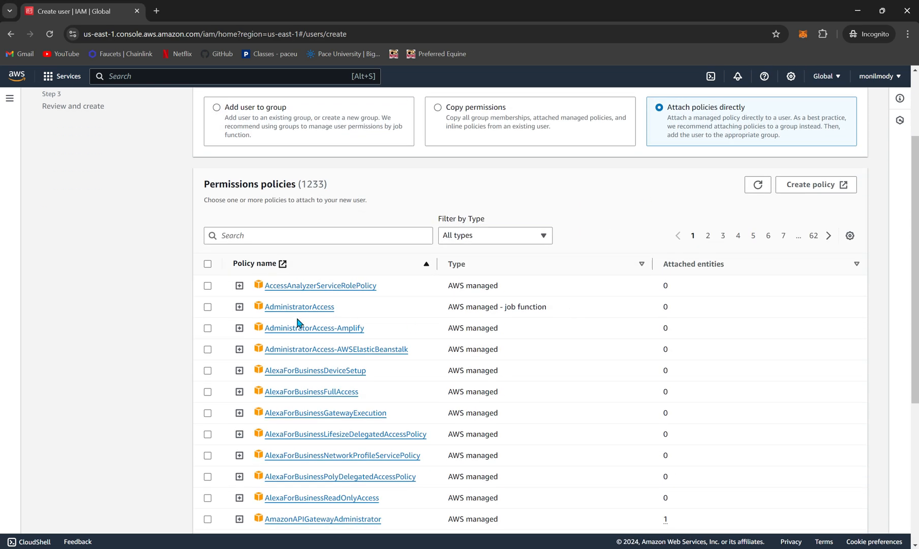
scroll(375, 312, up, 1)
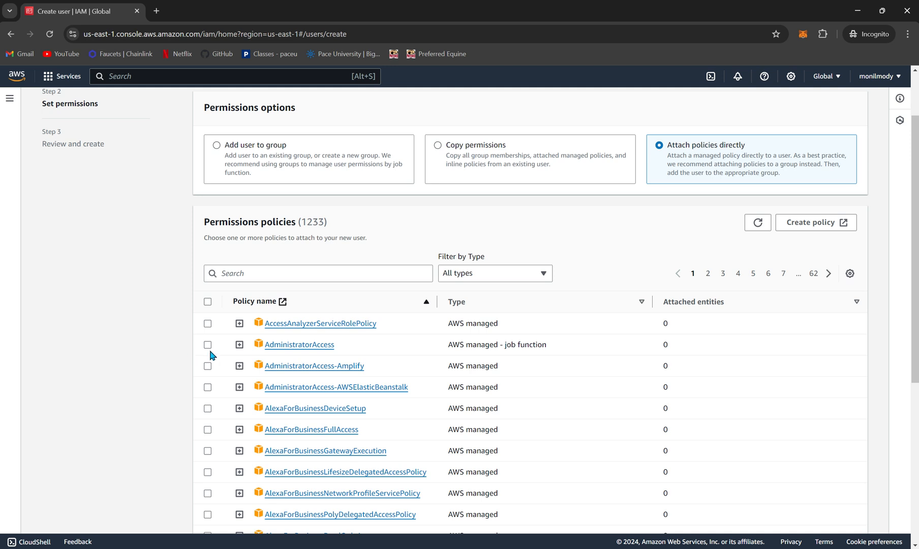
scroll(704, 165, up, 2)
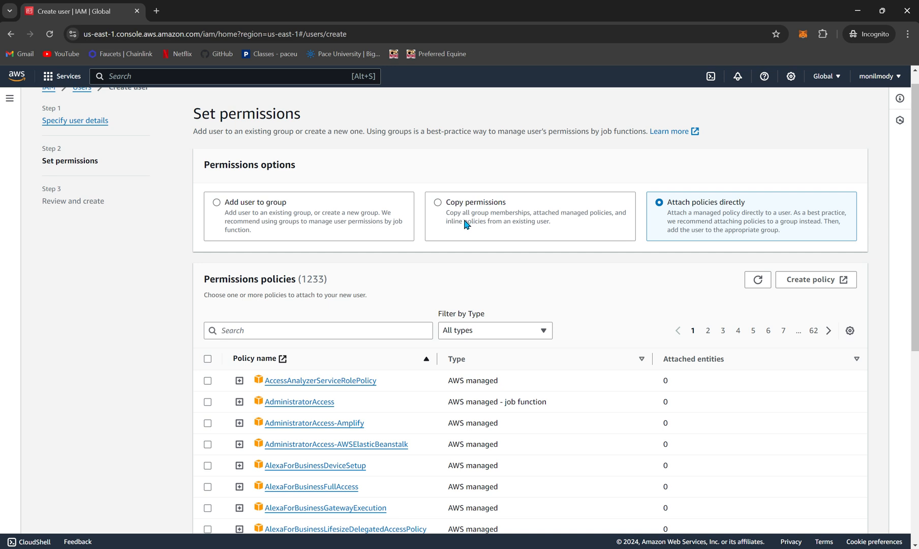
click(465, 223)
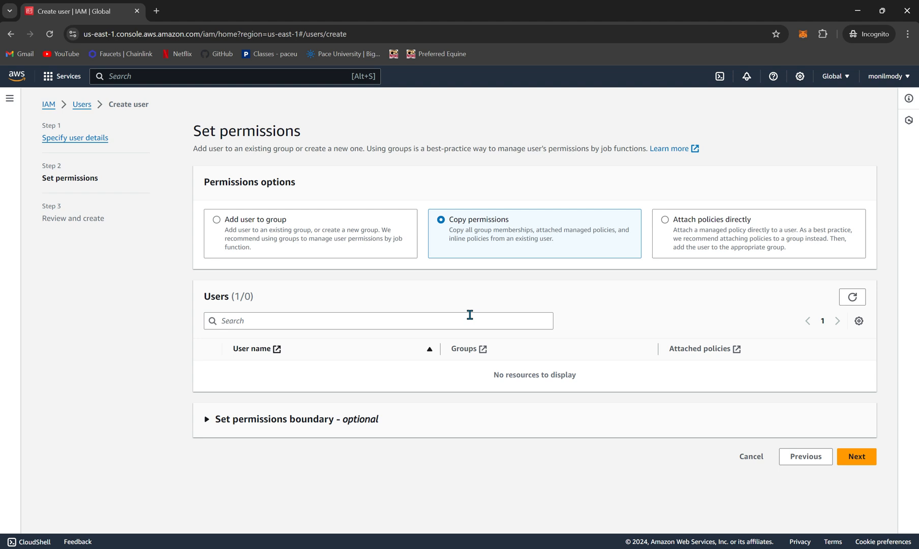
click(319, 231)
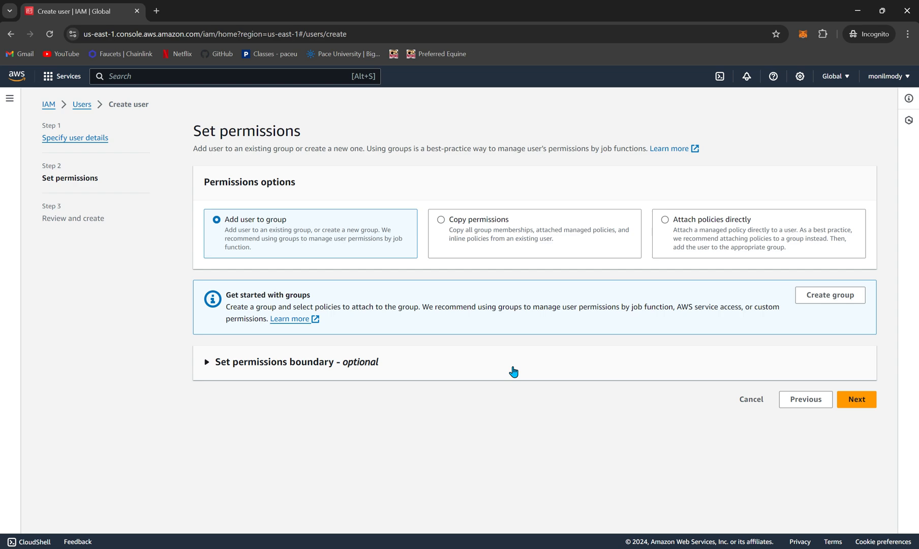
Step: Start a new user group named admin and select the AdministratorAccess policy for it
click(825, 301)
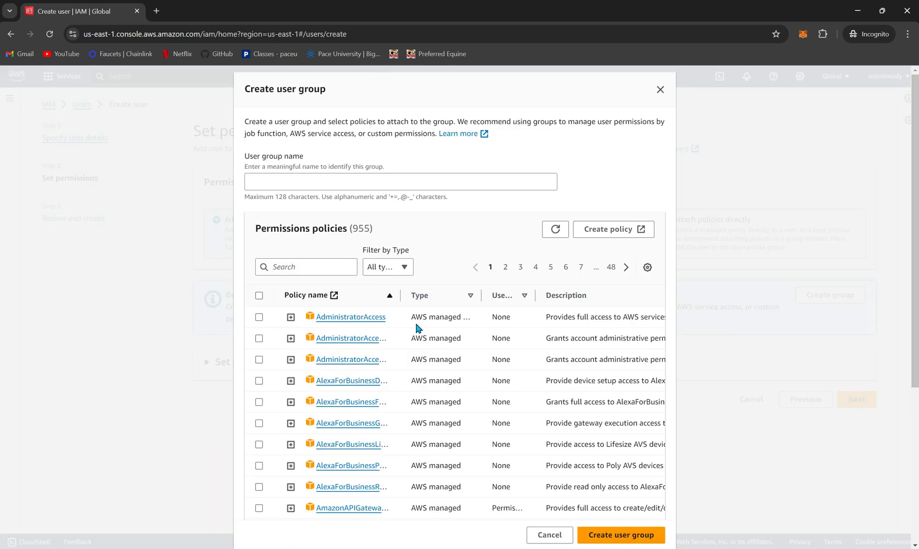
click(351, 182)
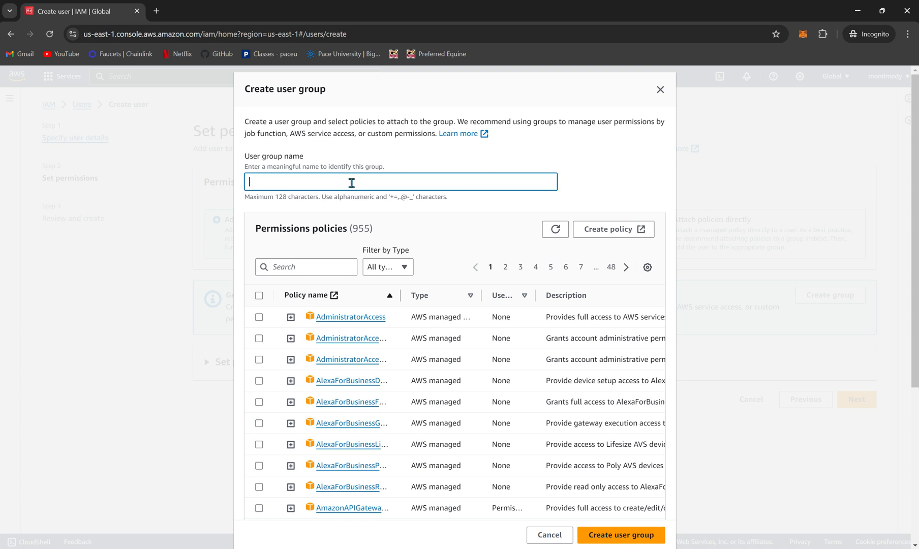
text(admin)
click(257, 318)
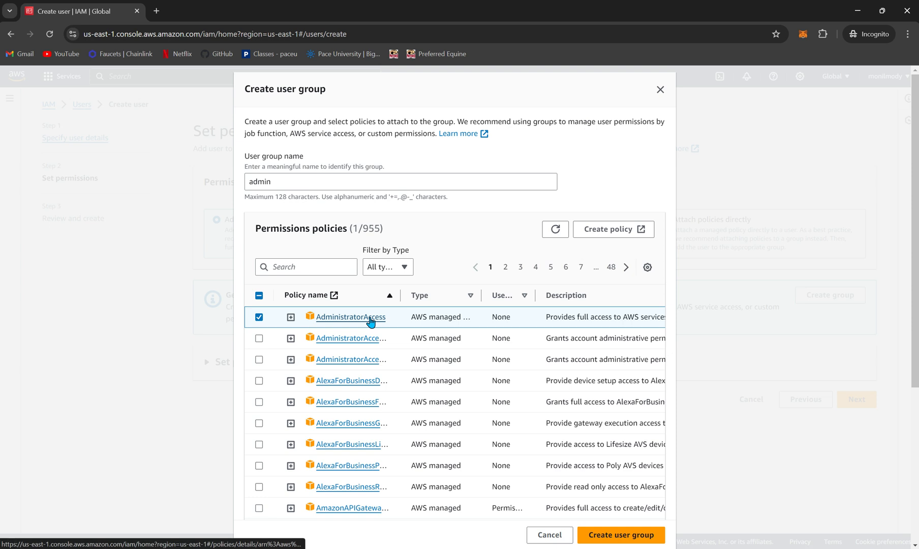
Step: Review the JSON definition of the AdministratorAccess policy and create the admin user group
click(290, 318)
scroll(360, 363, down, 2)
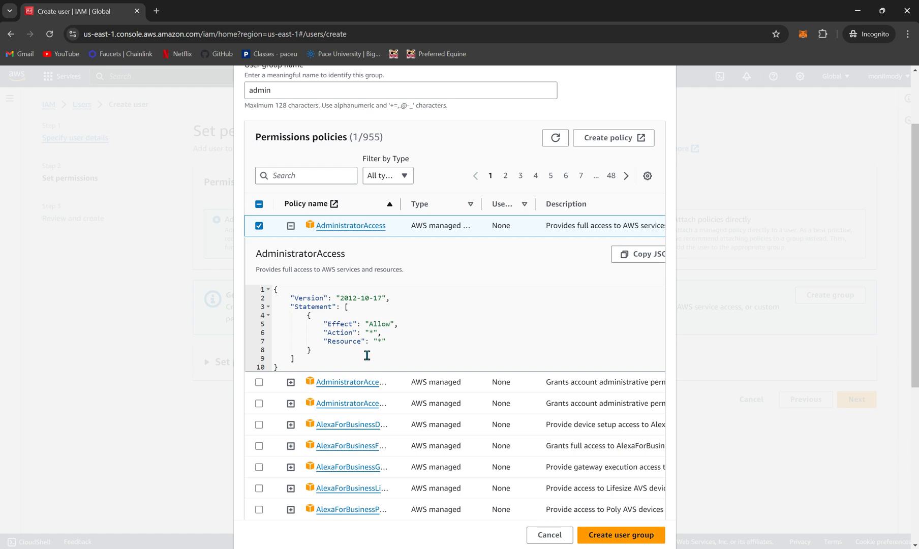
scroll(516, 432, down, 1)
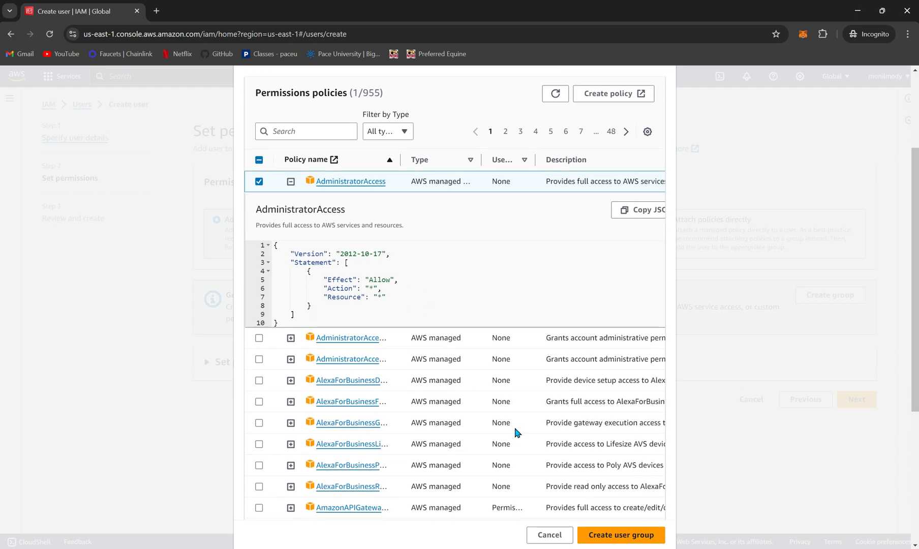
scroll(516, 432, up, 2)
scroll(516, 432, down, 6)
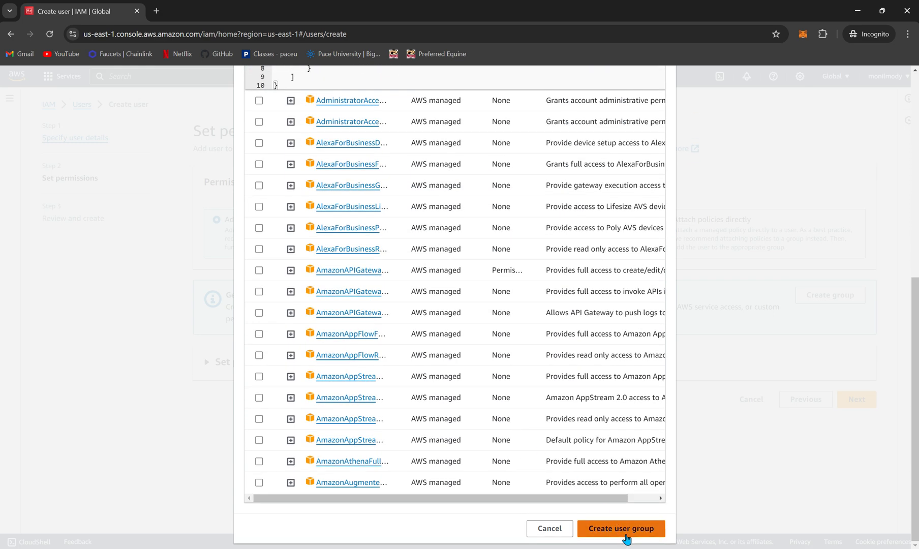
scroll(524, 377, up, 5)
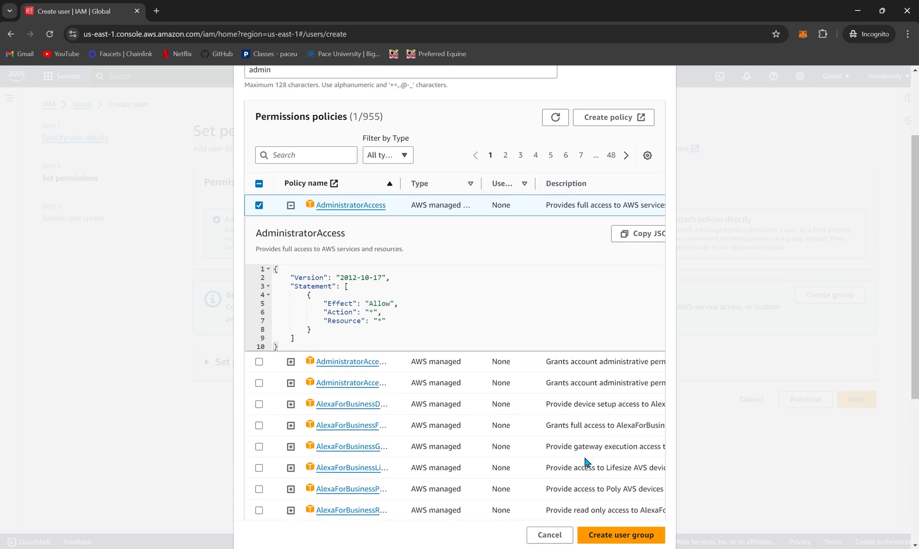
click(621, 537)
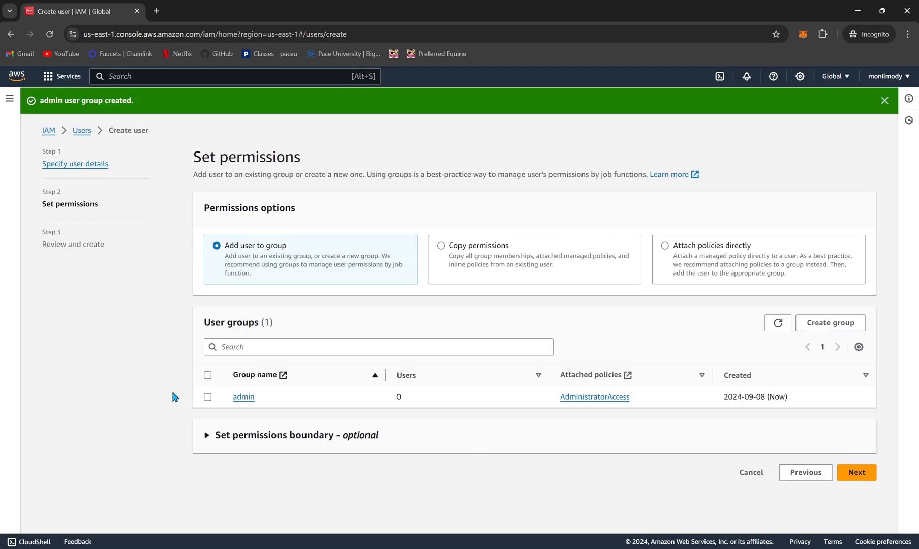
Step: Add the new user to the admin group, accept the review without tags, and create the user
click(208, 397)
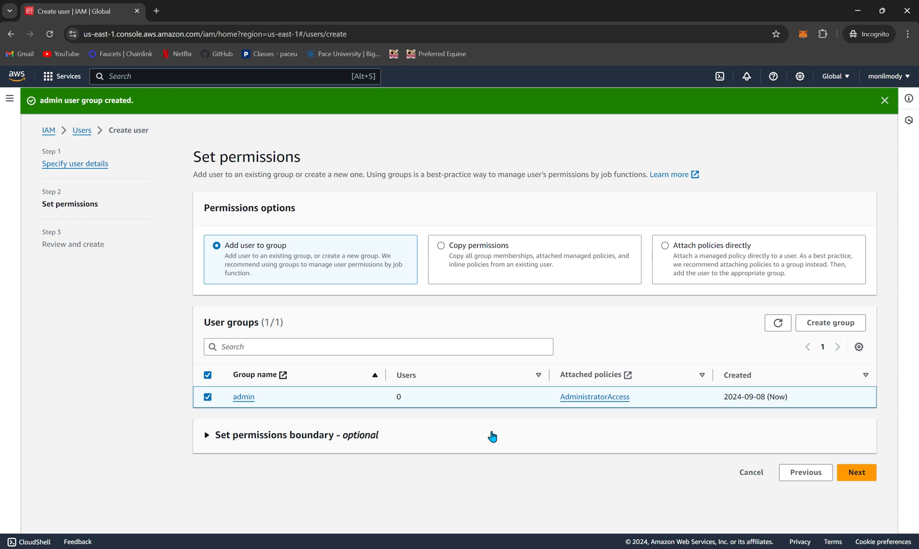
click(855, 472)
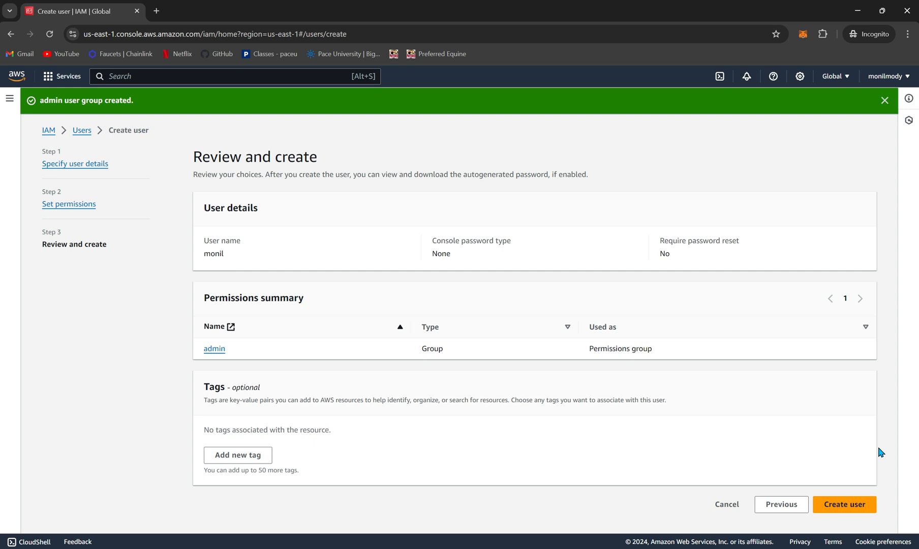
click(844, 505)
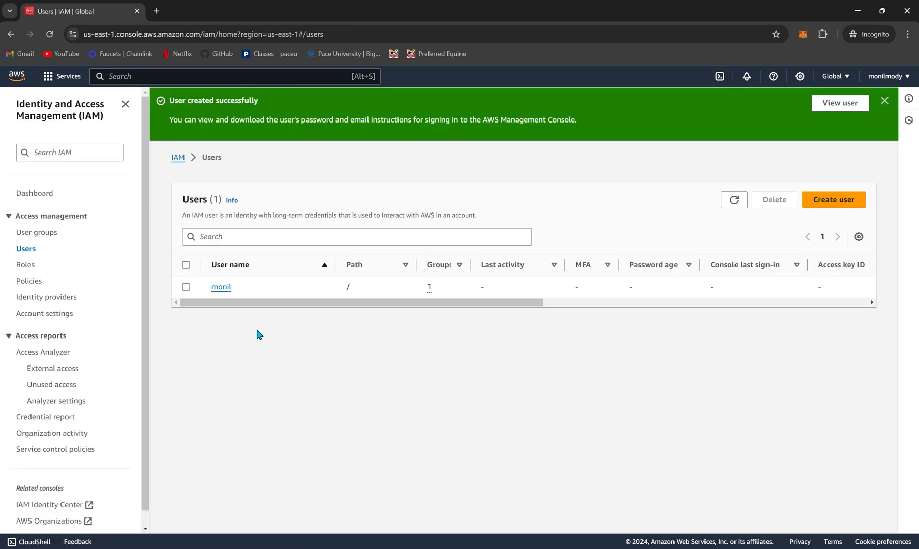
Step: Open the new user's details and examine the JSON definition of the attached AdministratorAccess policy
click(221, 288)
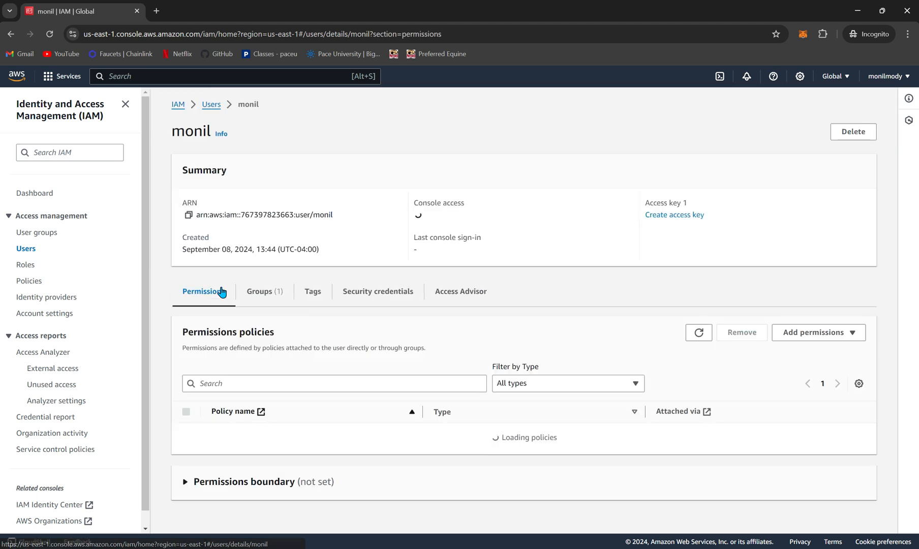
scroll(321, 418, down, 2)
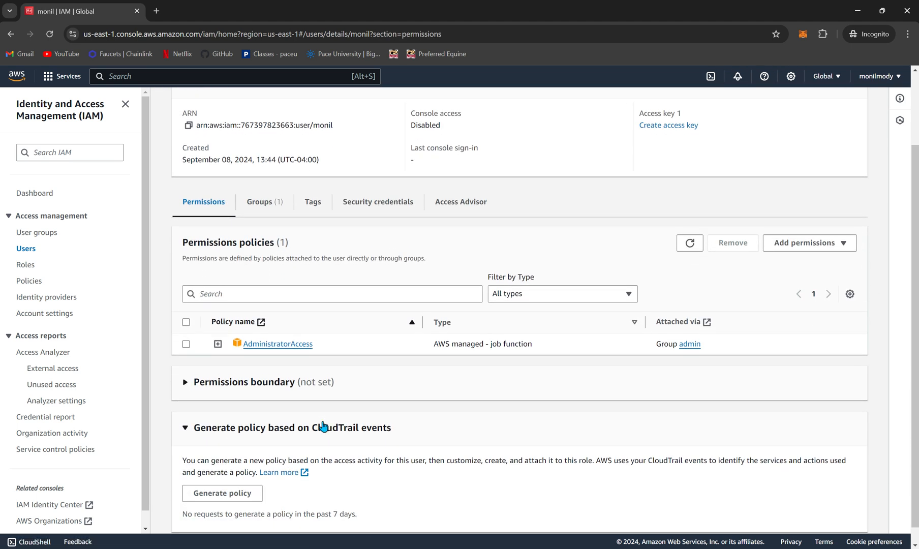
drag(337, 348, 239, 349)
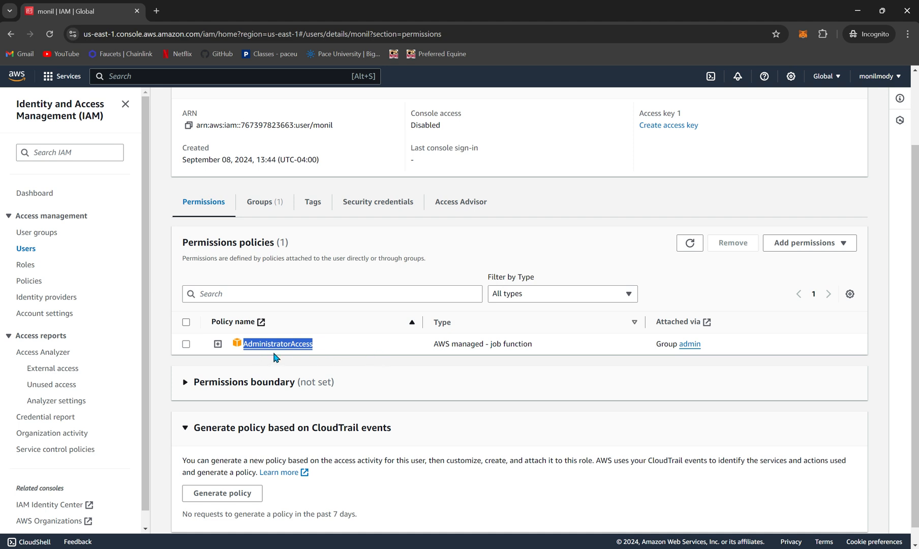
click(218, 343)
scroll(352, 423, down, 1)
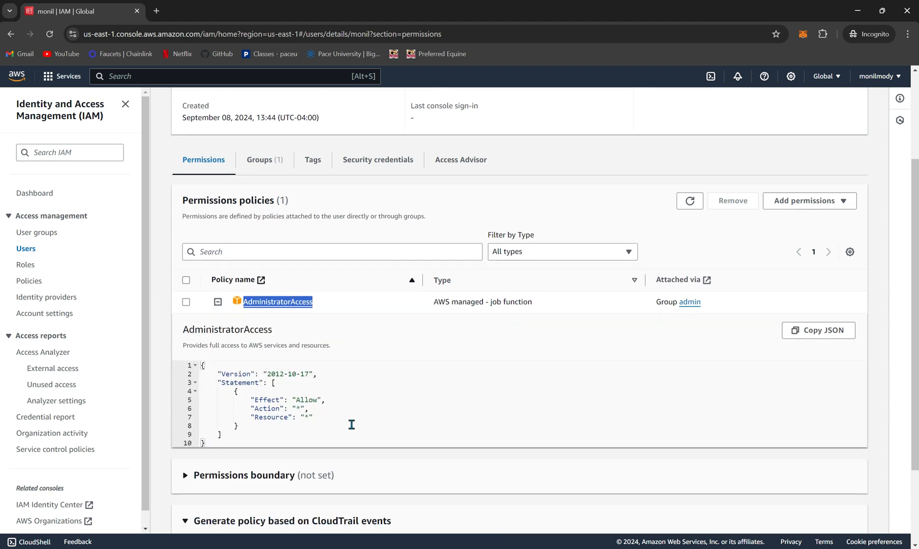
Step: Look over the user's group membership, tags and security credentials, including console sign-in, MFA and access keys
scroll(352, 424, up, 2)
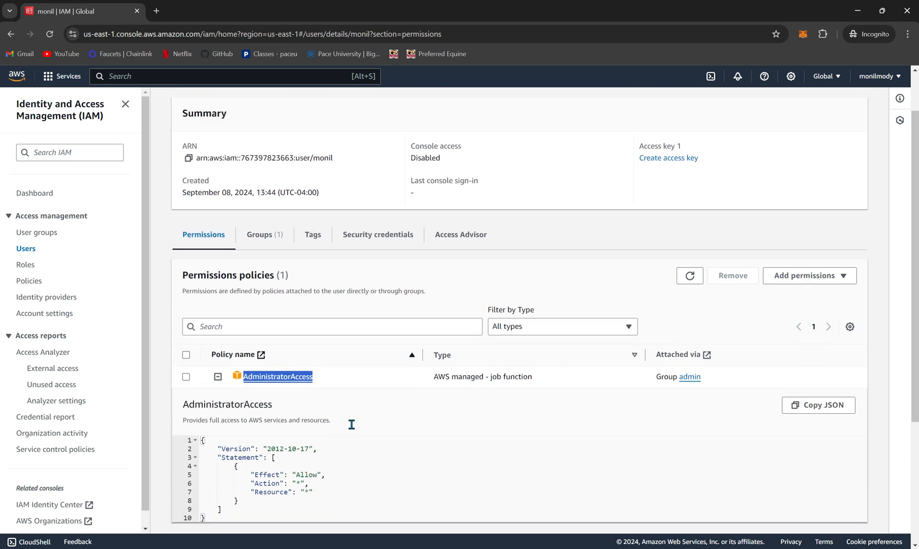
click(265, 237)
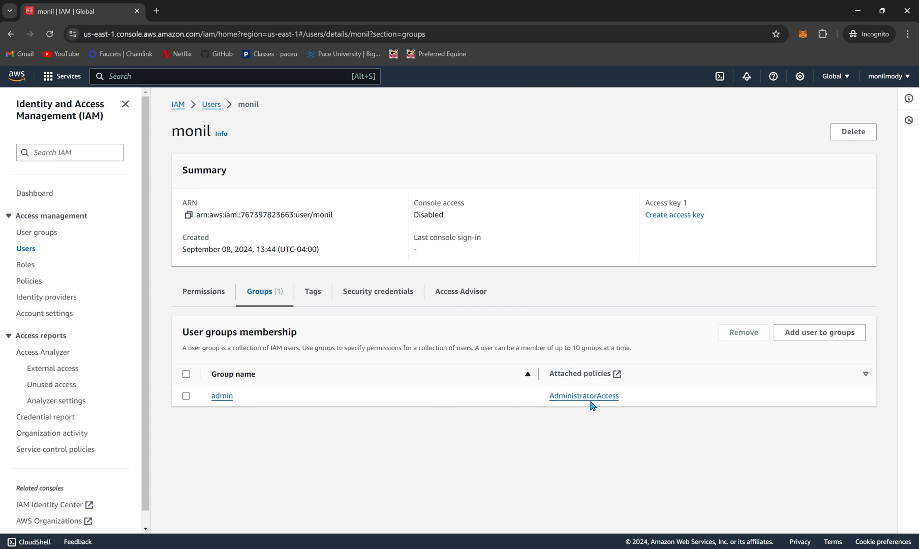
click(304, 293)
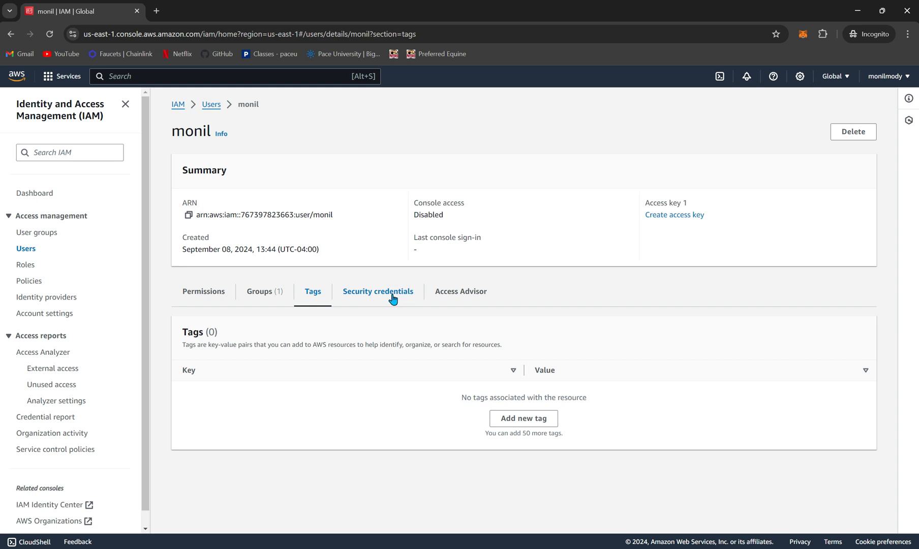
click(392, 298)
scroll(412, 406, down, 2)
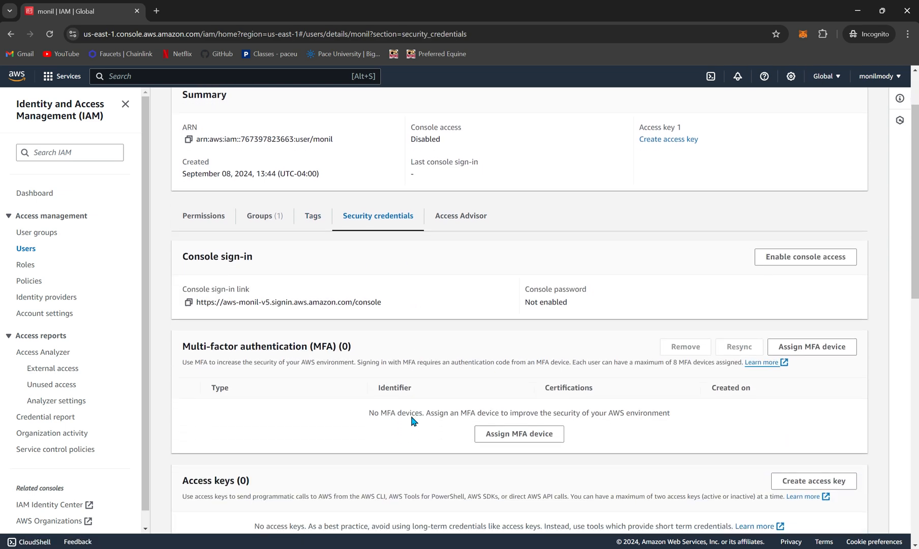
scroll(412, 421, down, 1)
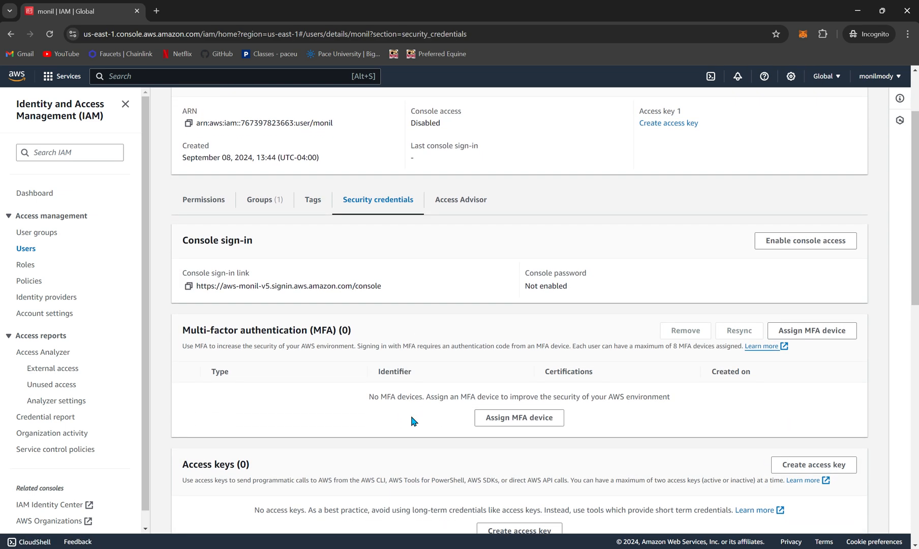
scroll(412, 421, down, 3)
scroll(412, 421, up, 3)
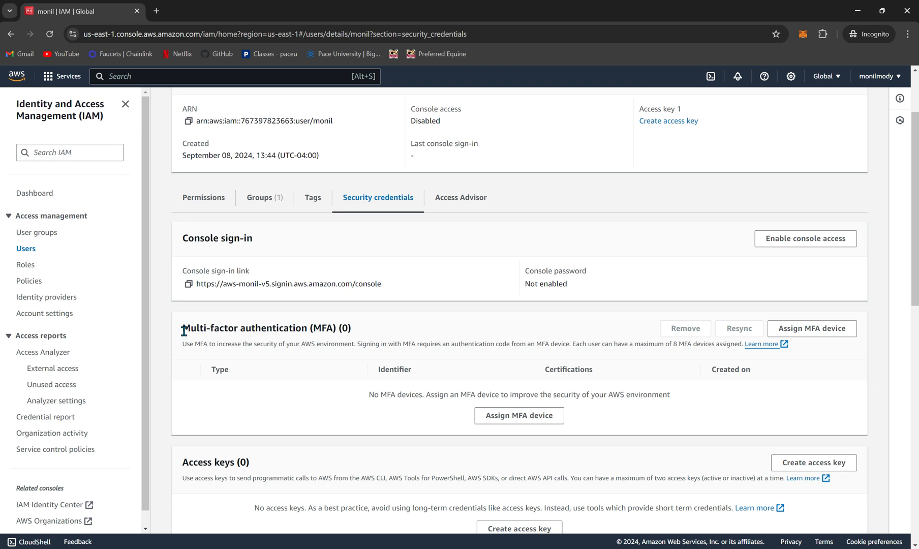
scroll(184, 330, up, 1)
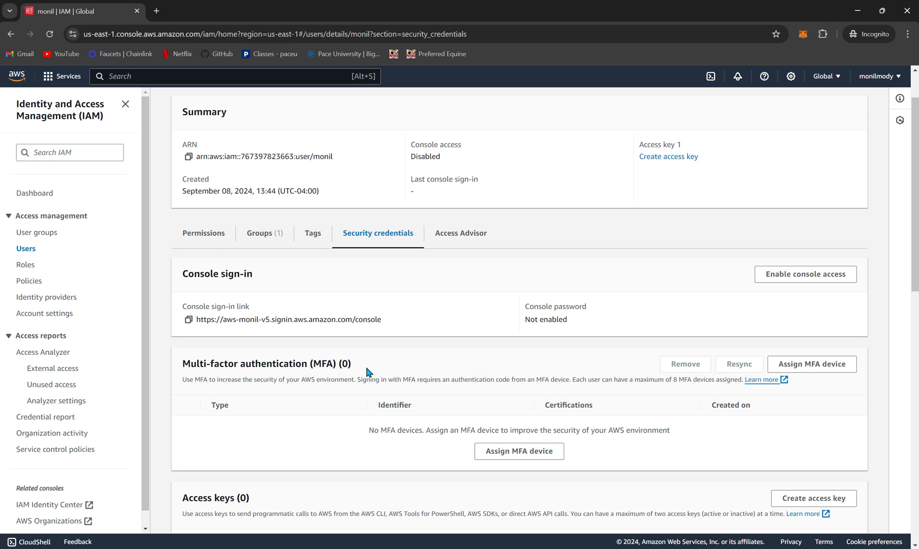
scroll(441, 289, up, 2)
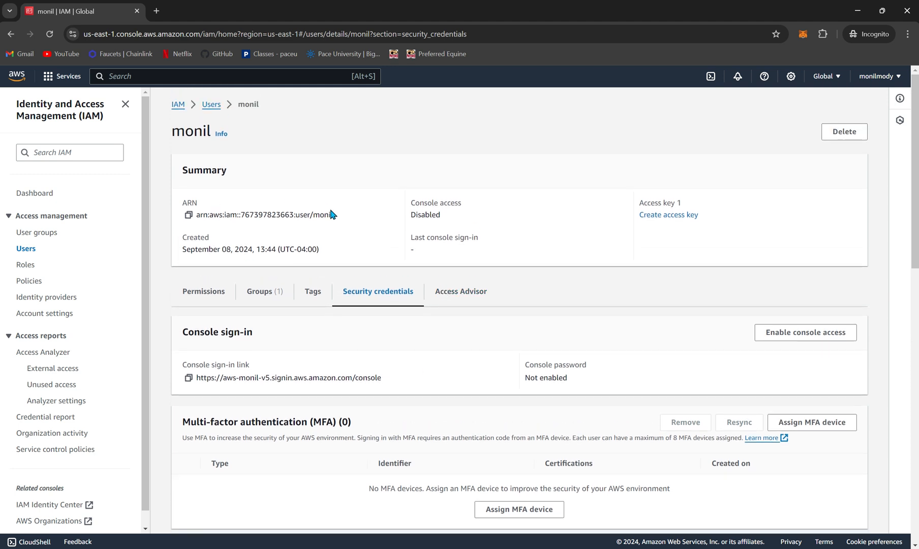
Step: Enable console access for the user with a custom password, entering the console password and leaving the forced password change off
scroll(426, 355, down, 1)
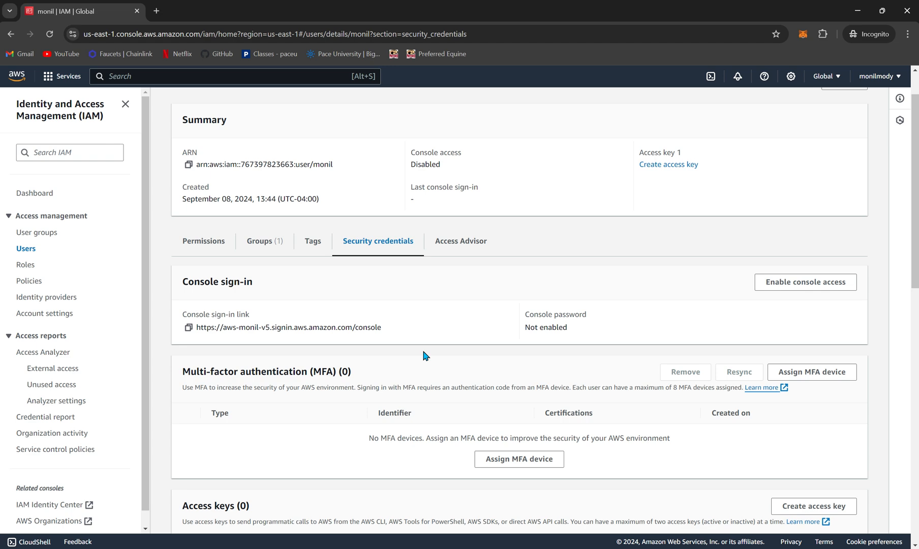
click(830, 287)
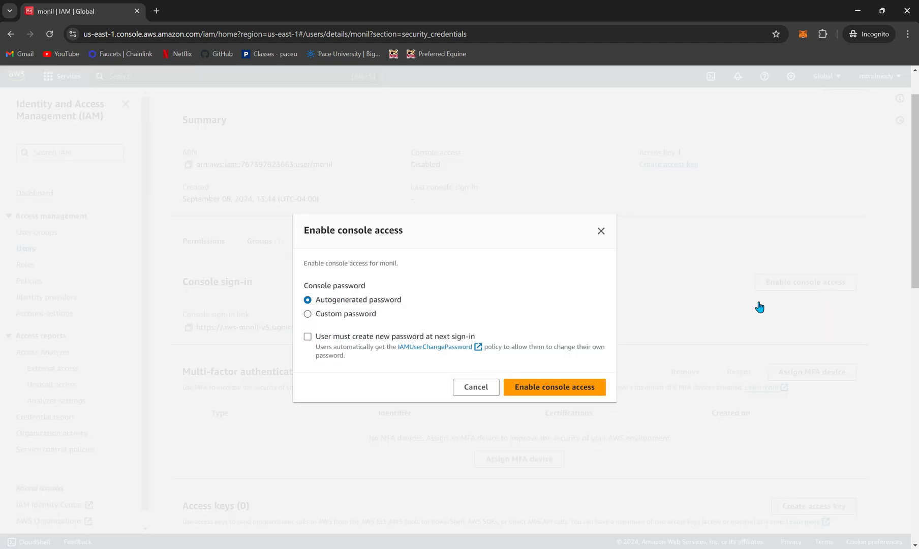
click(348, 314)
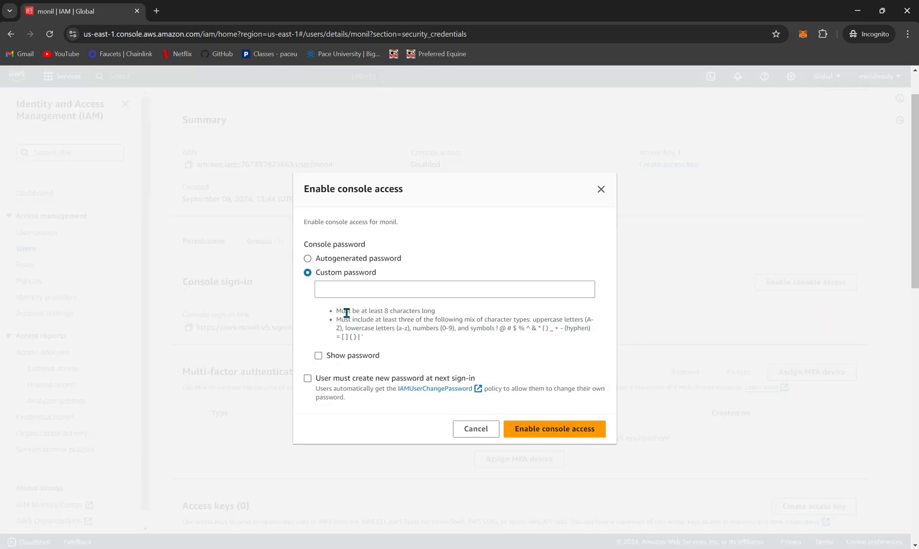
click(385, 287)
click(350, 258)
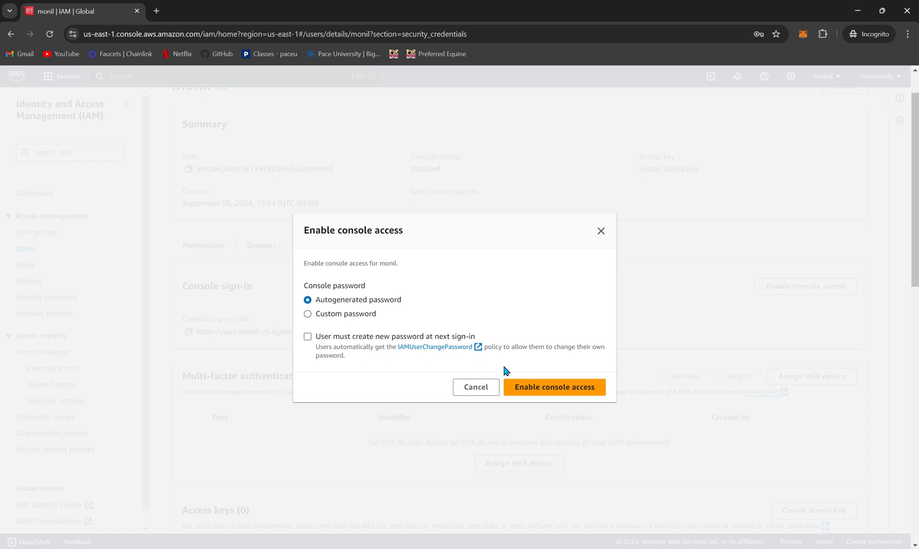
click(322, 316)
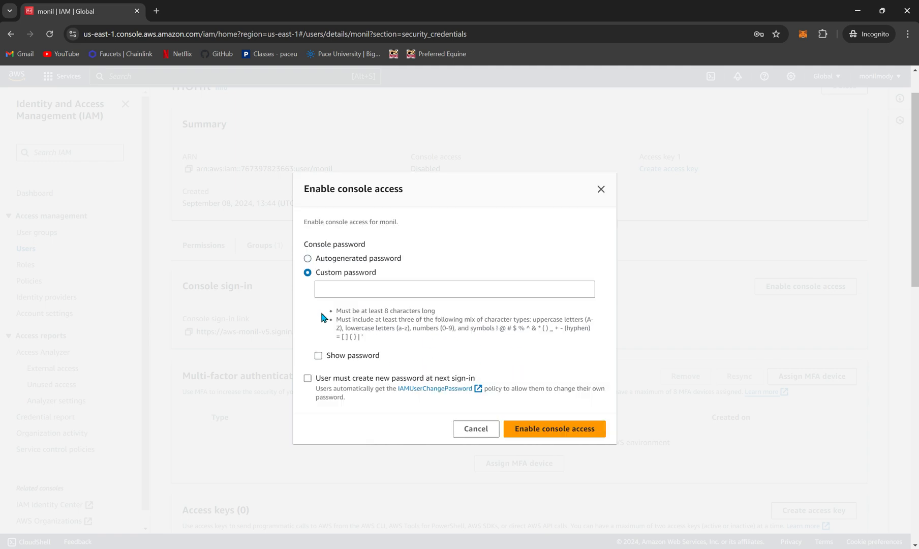
click(382, 291)
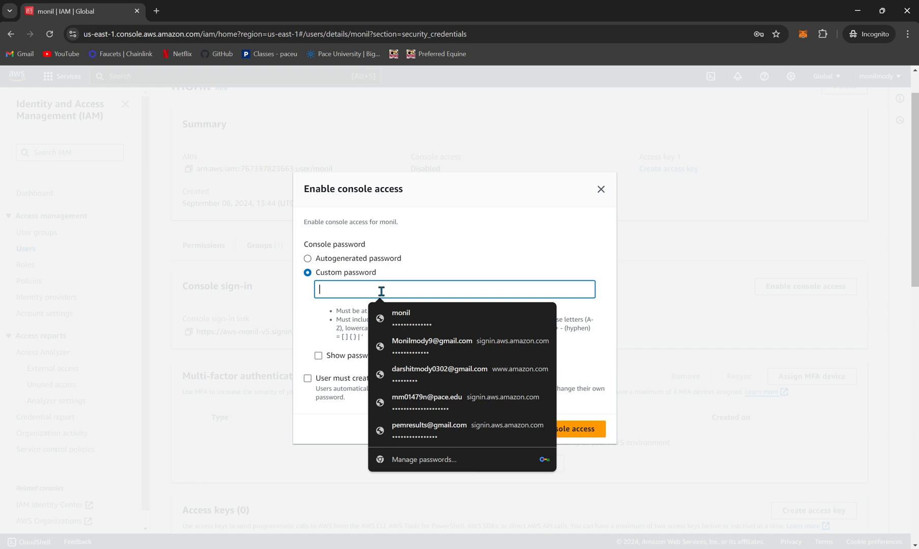
text(••••••••)
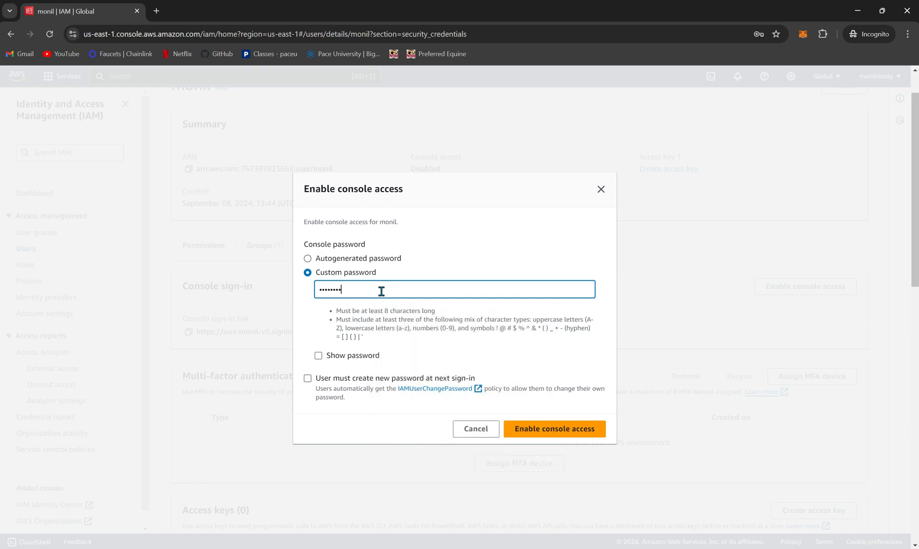
text(•••••)
click(560, 433)
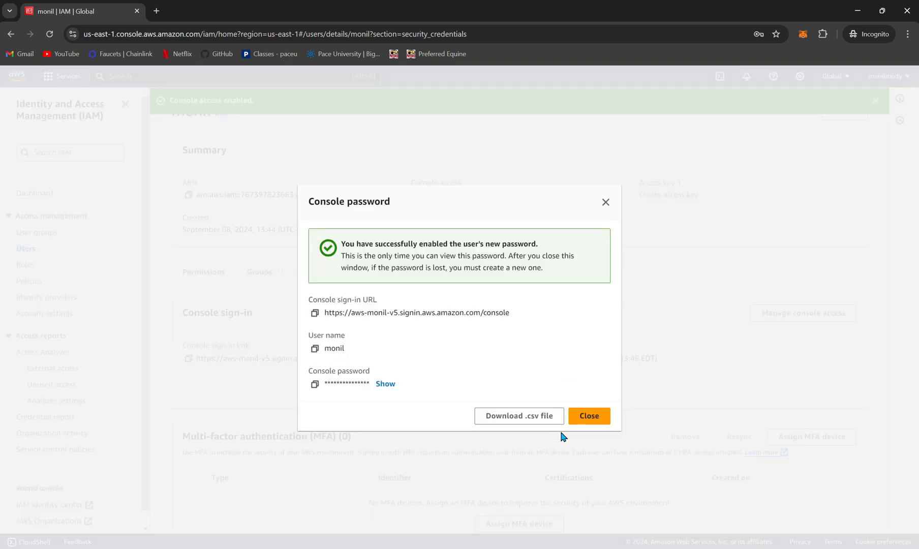
Step: Copy the user's console sign-in URL and open it in a new Incognito window
click(315, 313)
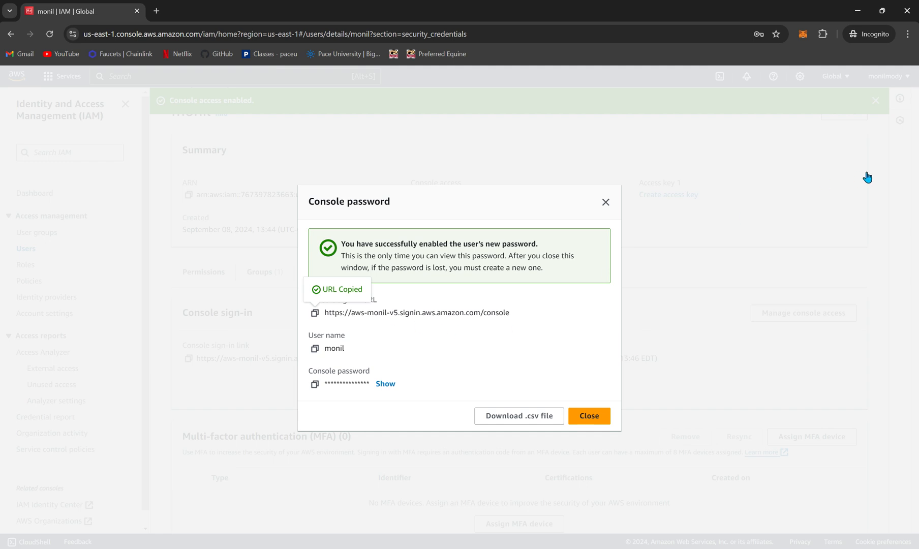
click(907, 34)
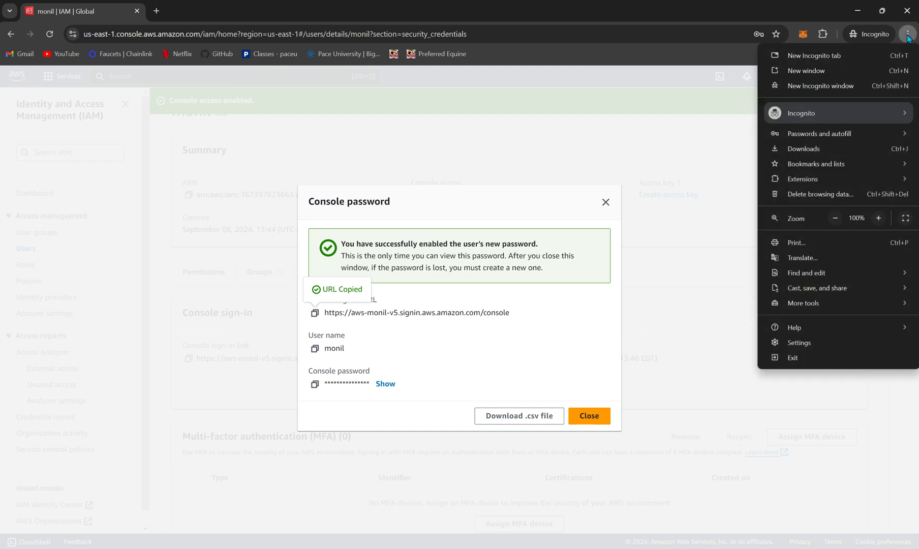
click(873, 86)
click(198, 31)
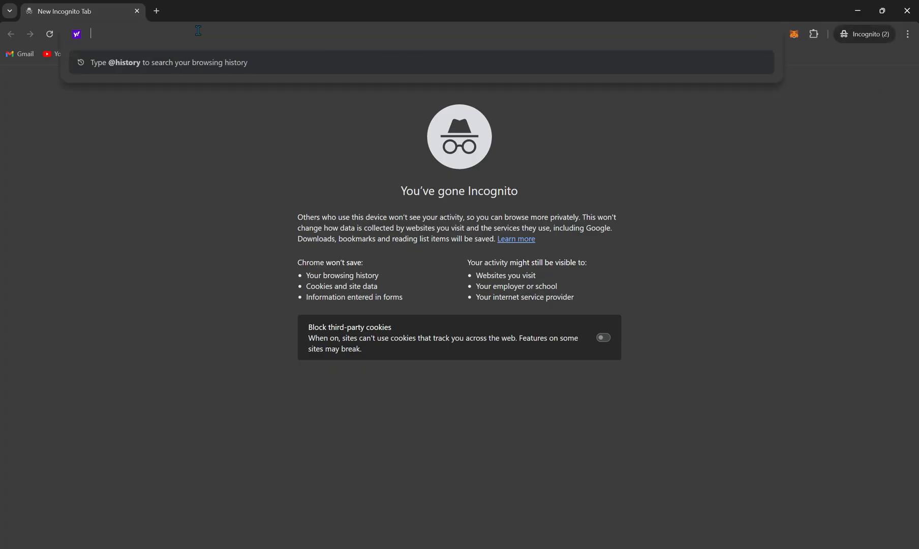
key(ctrl+v)
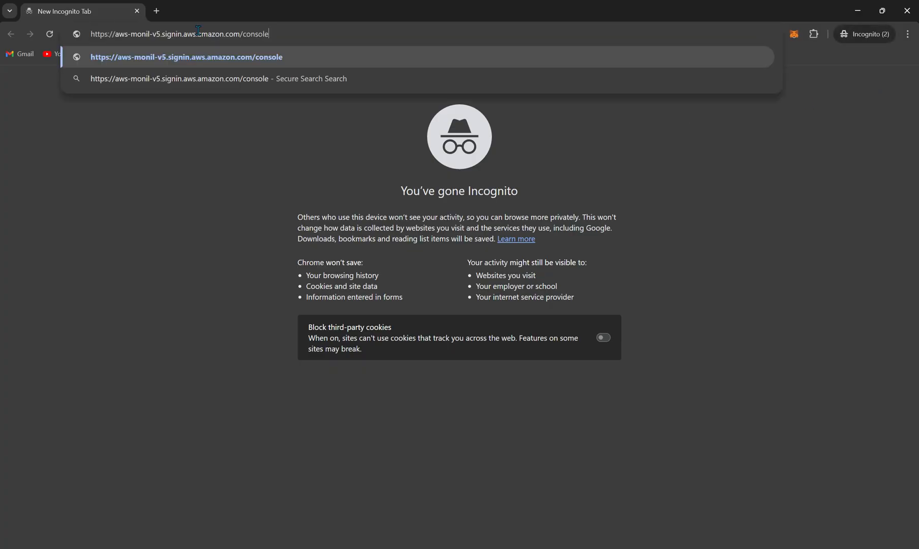
key(Return)
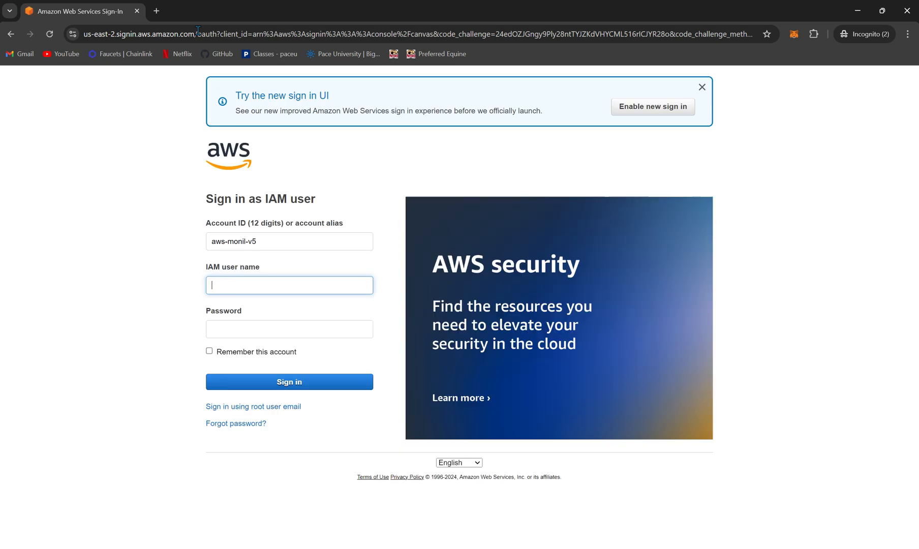
Step: Sign in as the IAM user under the prefilled account alias, entering the IAM user name and the account password
drag(279, 238, 207, 240)
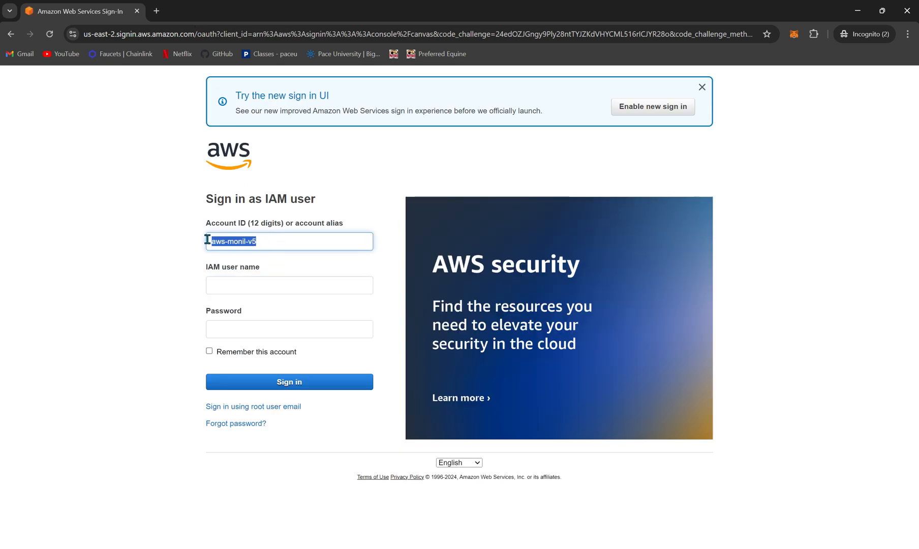
click(257, 283)
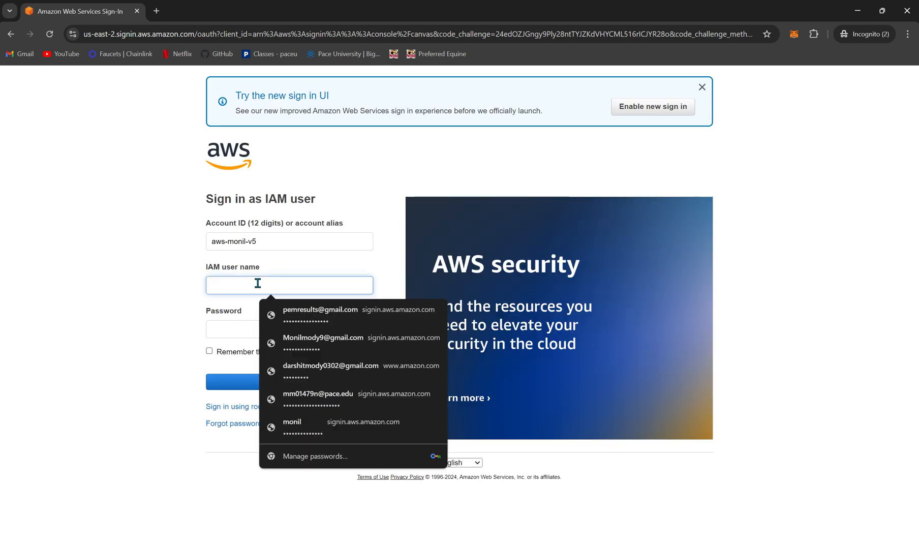
text(monil)
key(Tab)
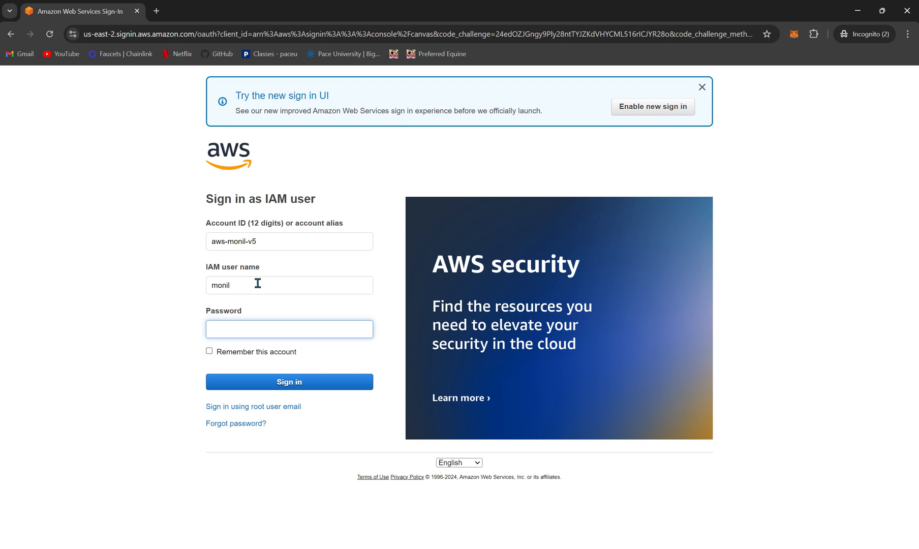
text(•••••••••••)
click(311, 384)
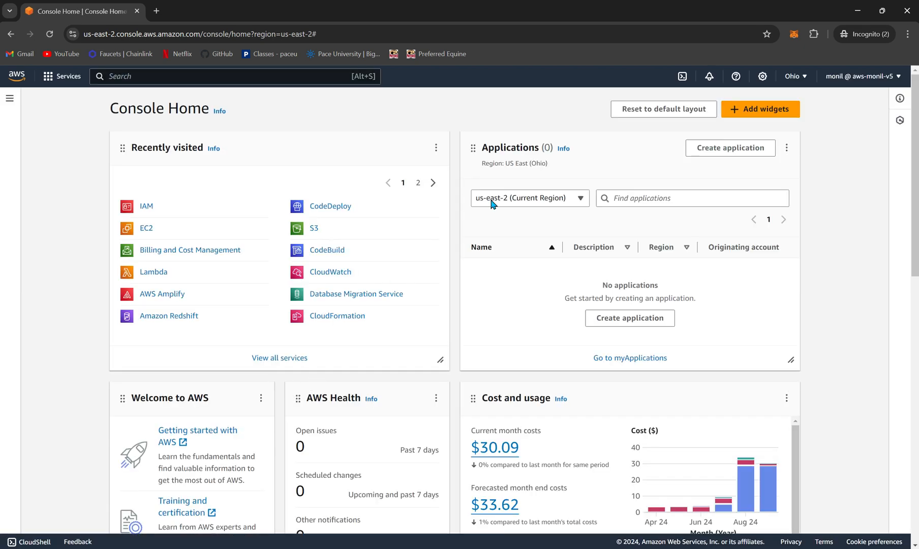
Step: Check the account ID and IAM user name in the signed-in user's account details
click(882, 78)
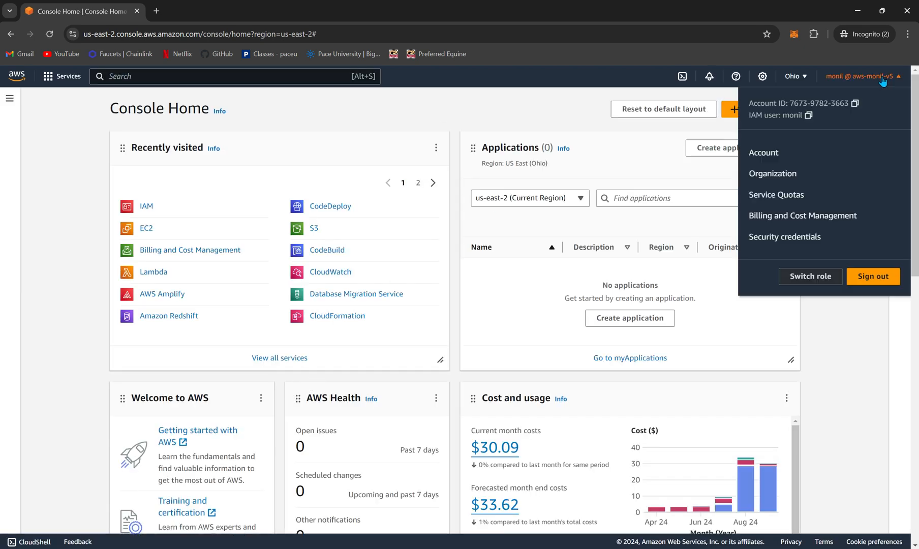
double_click(794, 117)
click(813, 106)
double_click(818, 103)
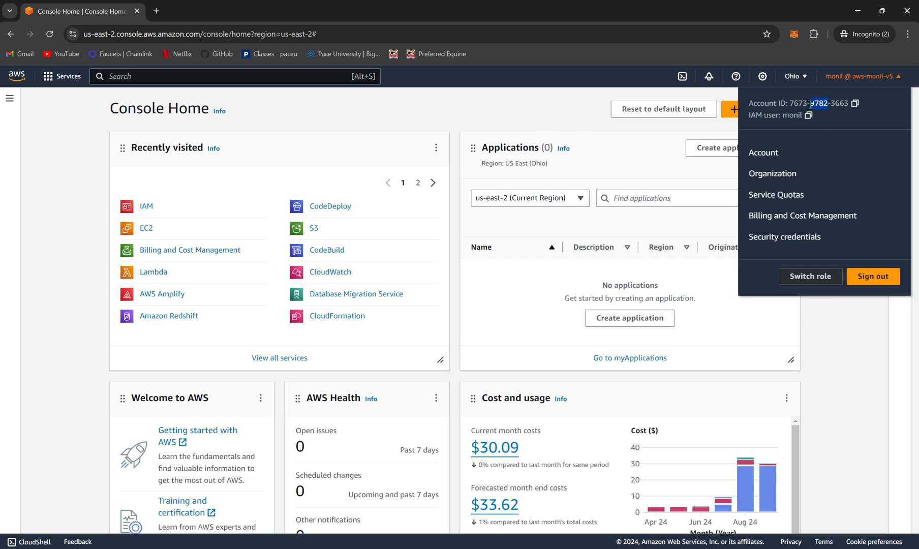
Step: Switch to the browser window with the IAM user's details page and reload its expired session
mouse_move(625, 548)
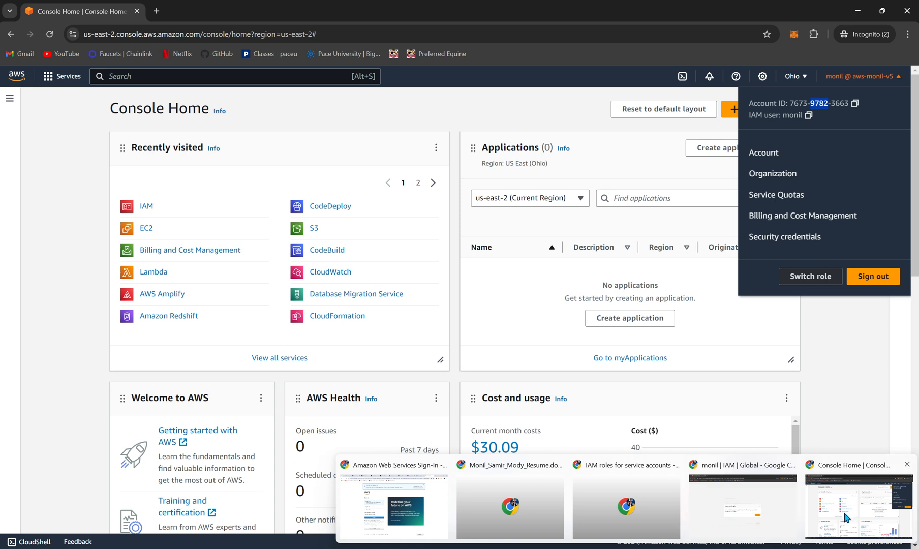
click(846, 517)
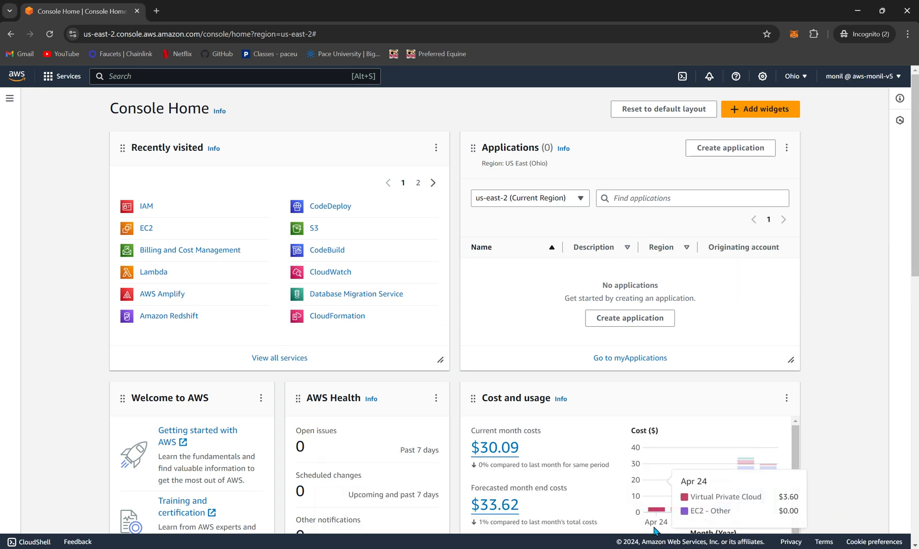
click(707, 528)
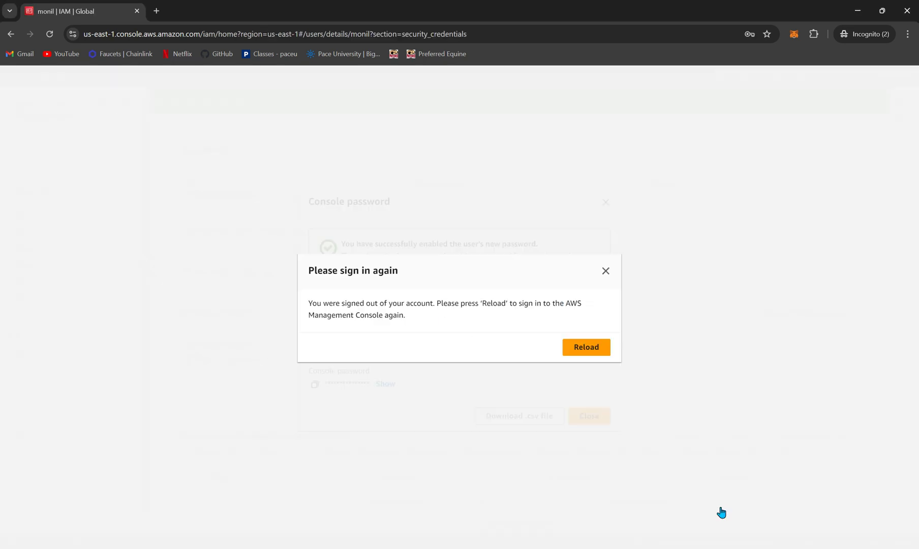
click(582, 356)
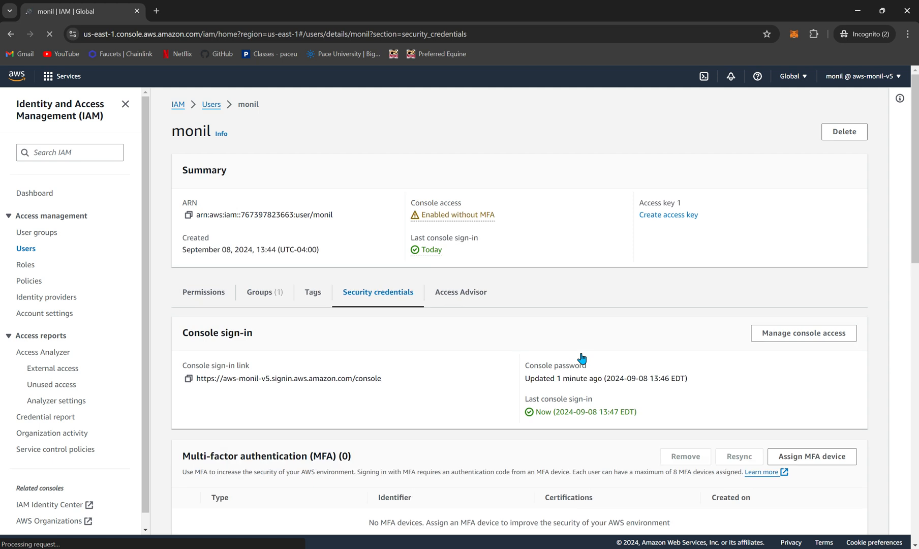
Step: Disable console access for the IAM user without revoking active console sessions
scroll(478, 356, down, 3)
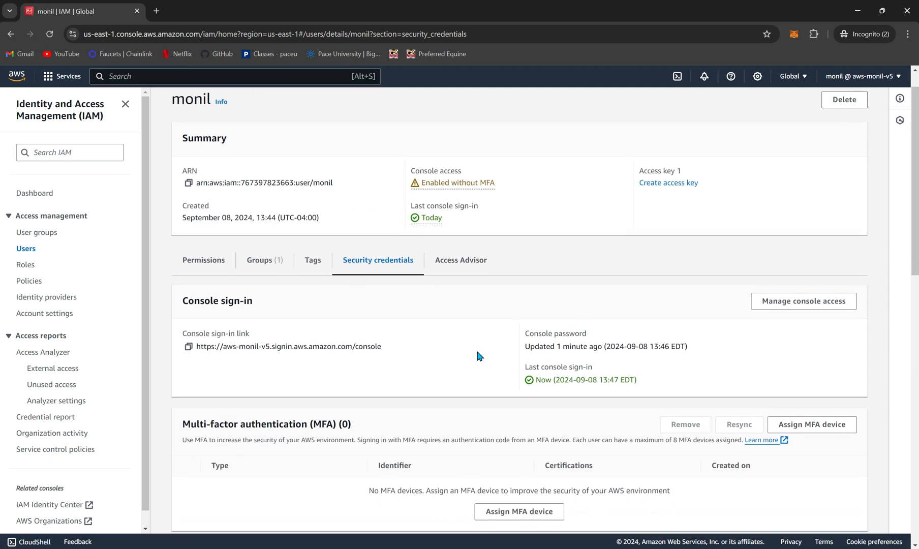
scroll(478, 356, down, 1)
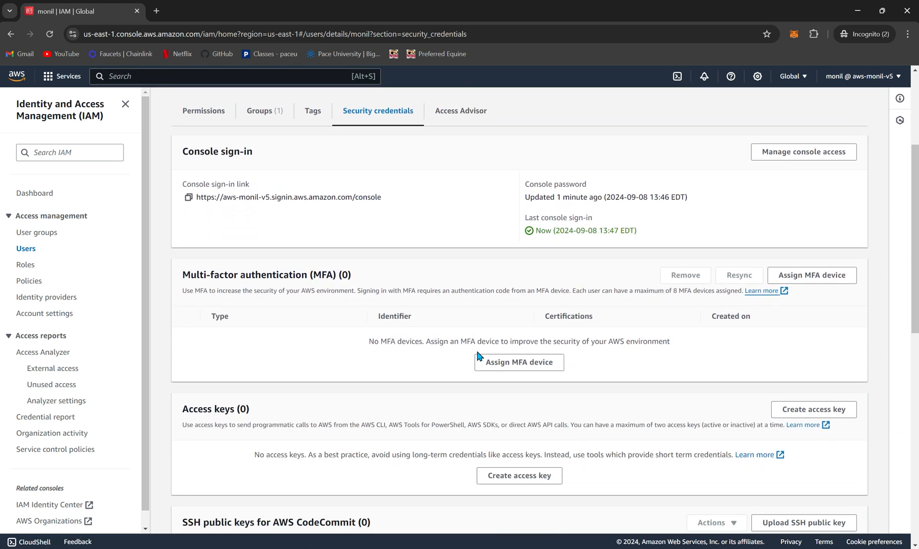
scroll(478, 355, up, 1)
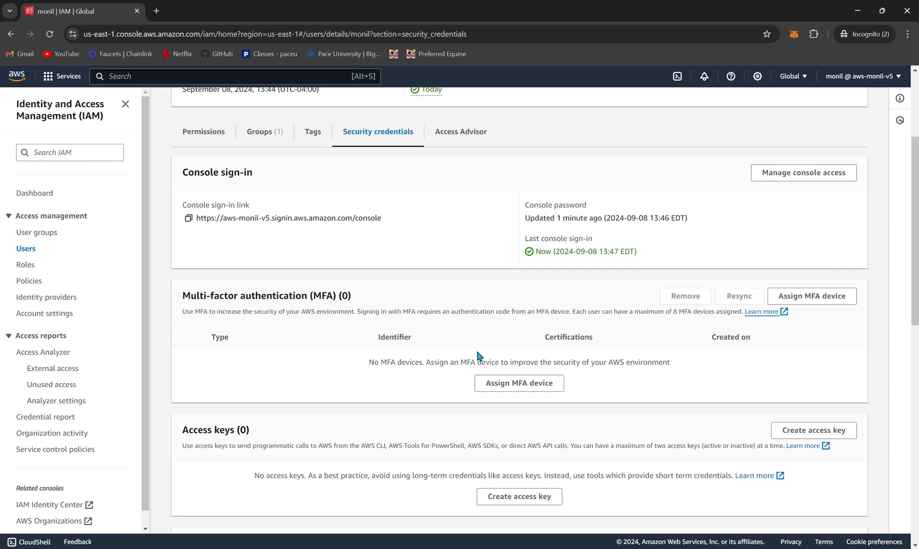
click(818, 173)
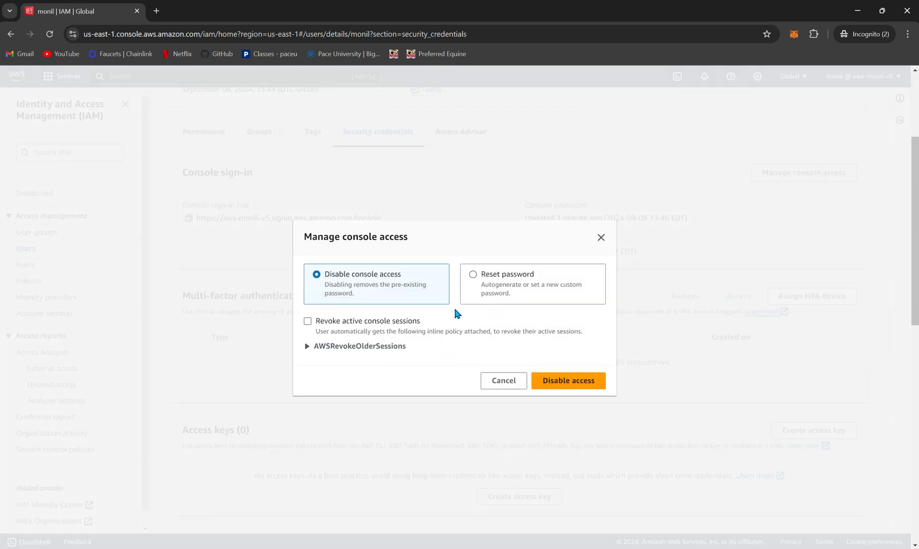
click(586, 381)
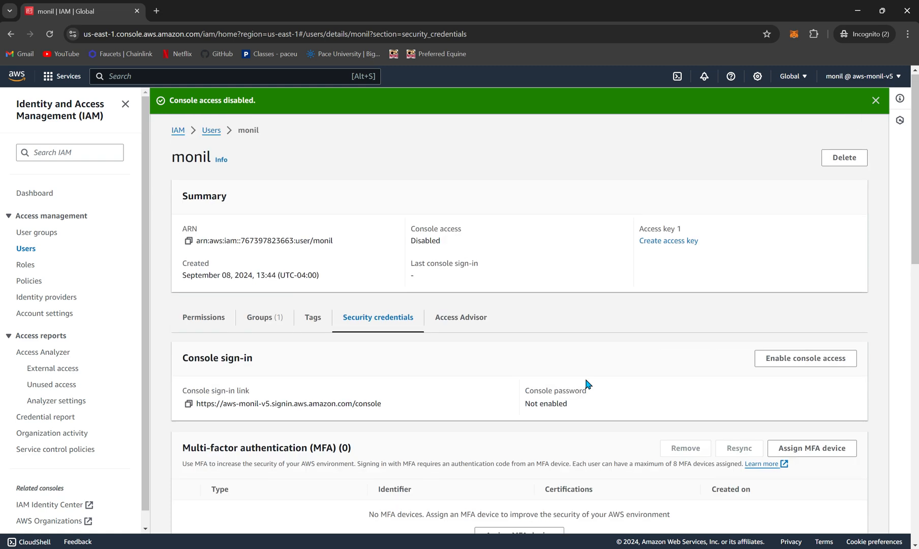
Step: Switch to the Console Home window, reload the page, and sign out the IAM user
mouse_move(626, 548)
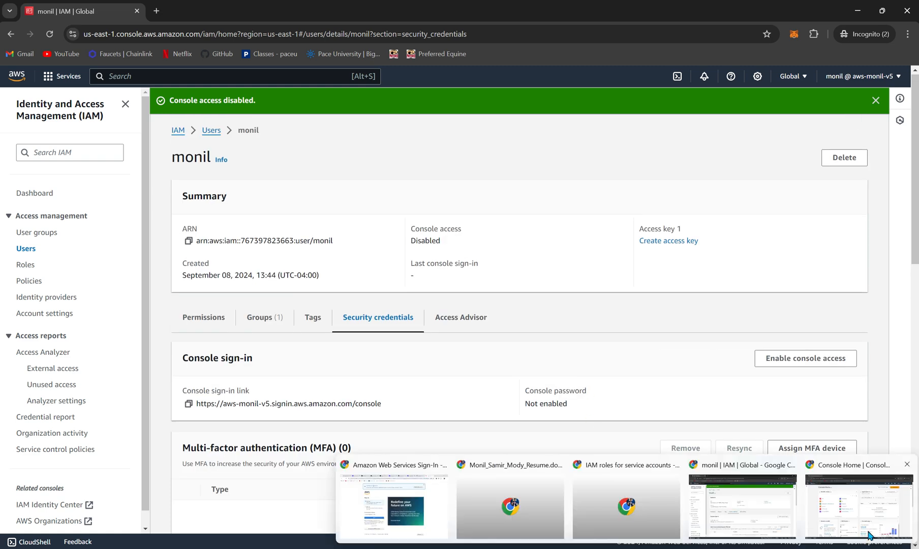
mouse_move(884, 524)
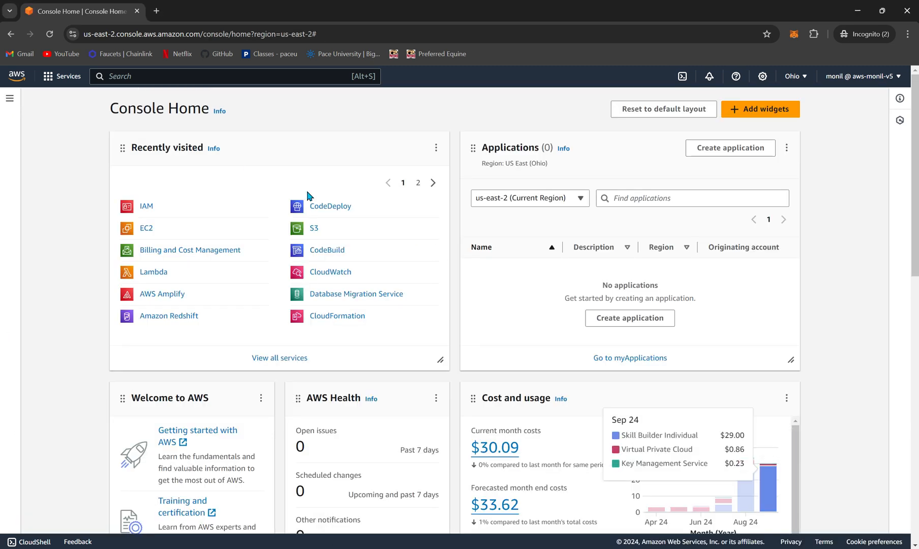
click(49, 35)
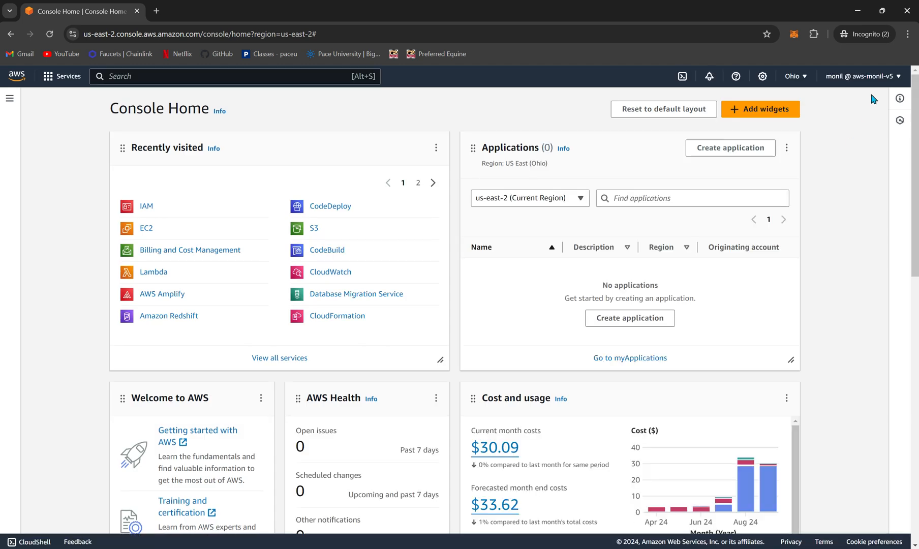
click(861, 76)
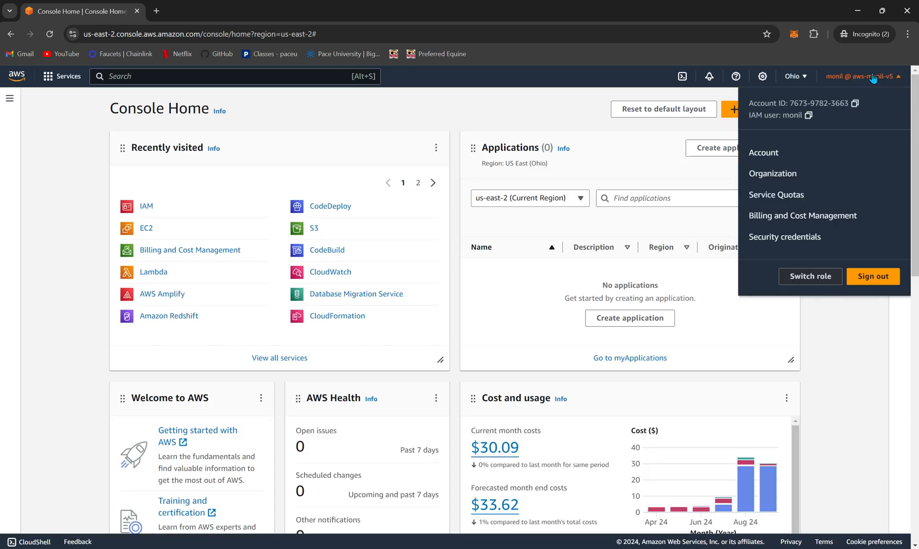
click(875, 280)
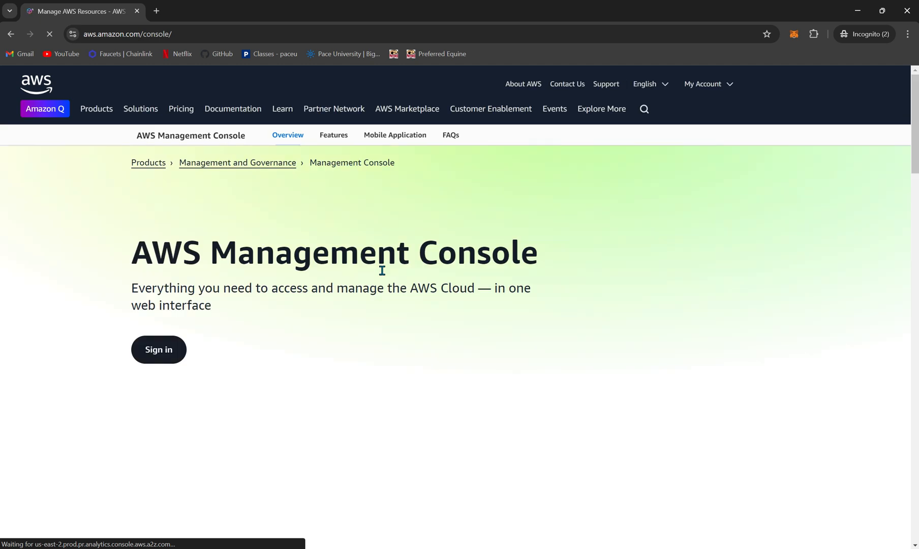
Step: Open the console sign-in page and enter the account alias for the IAM user sign-in
click(839, 84)
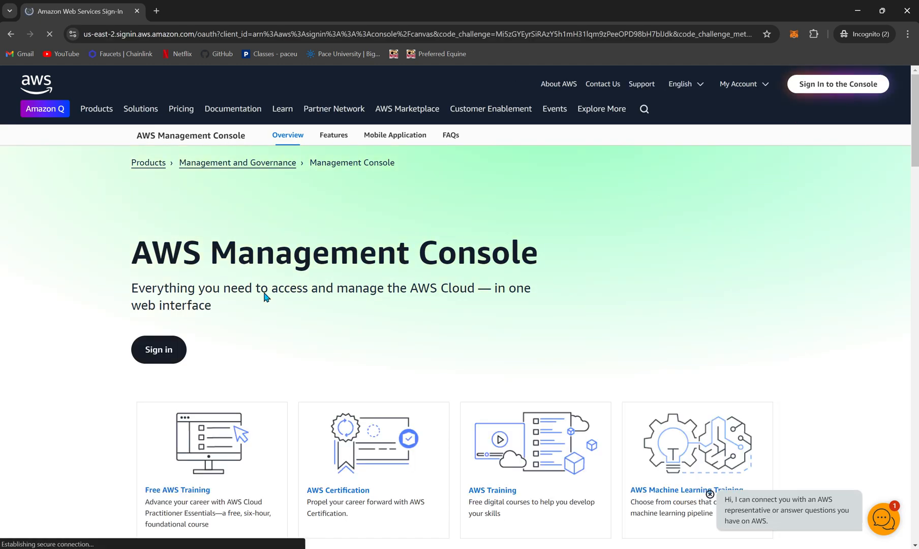
click(256, 240)
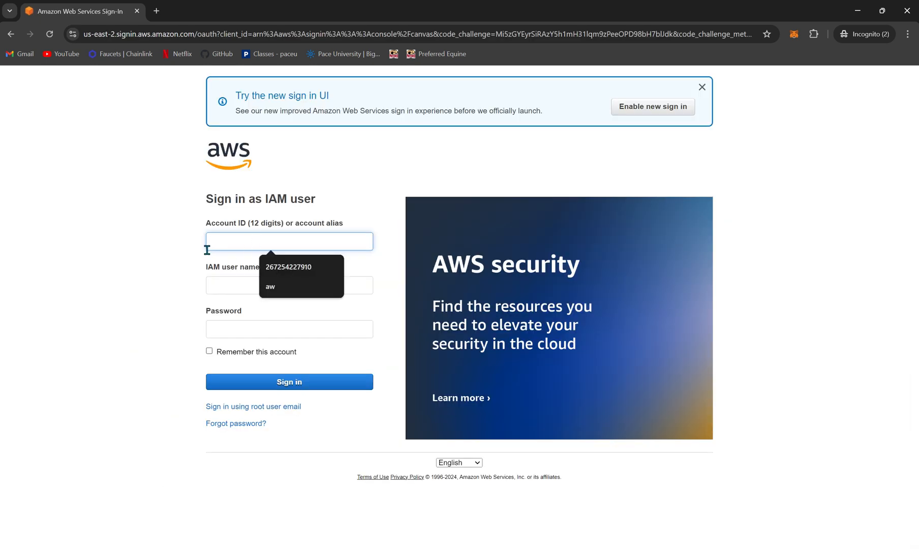
text(aws- m)
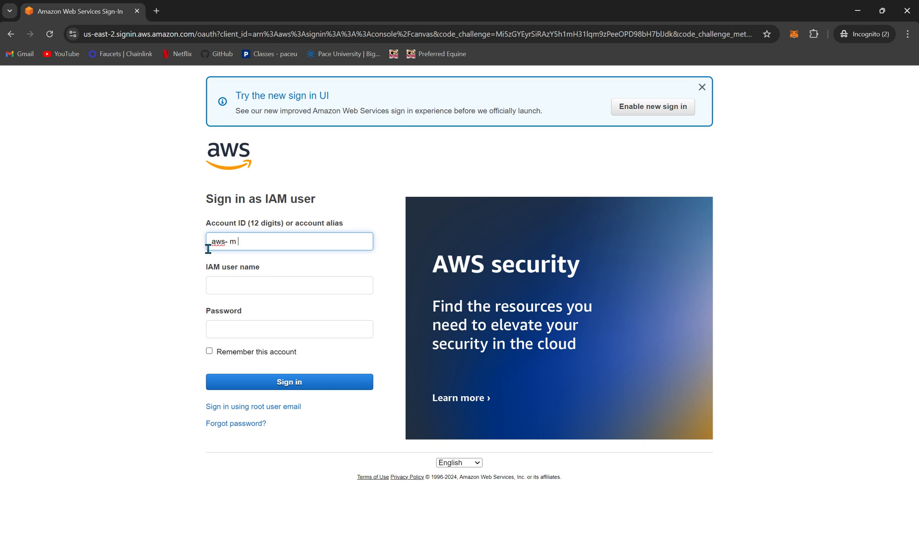
key(BackSpace)
key(BackSpace)
text(moni)
text(l-v6)
text(5)
Step: Try to sign in with the IAM user name and the account password
click(245, 286)
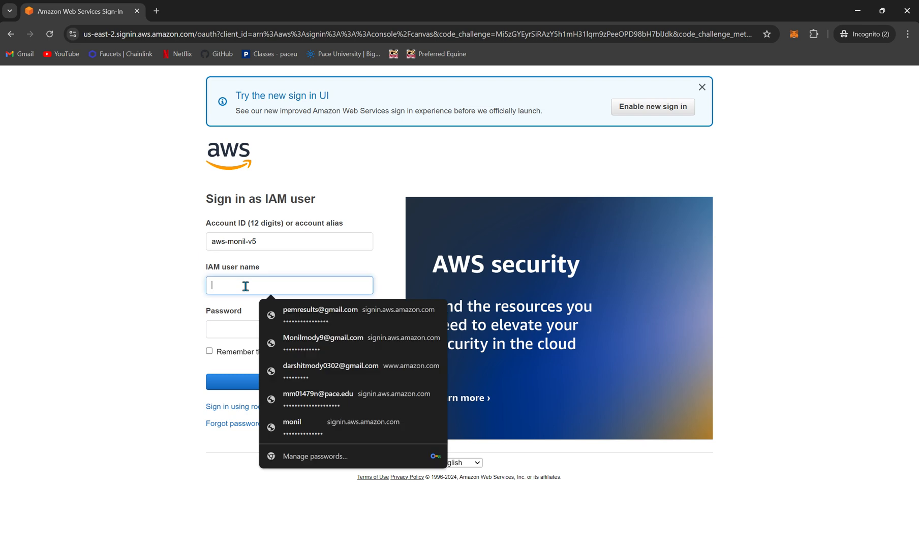
text(monil)
key(Tab)
text(•)
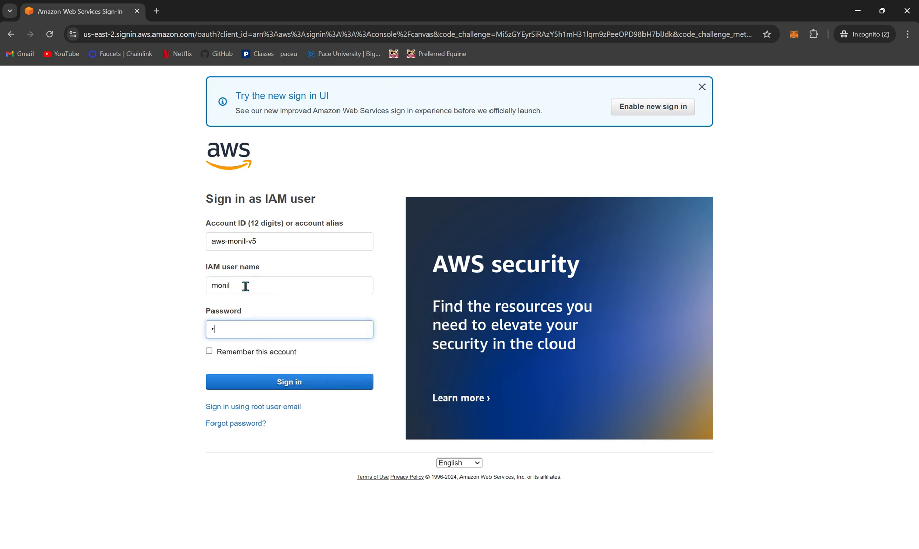
text(••••••••••)
click(303, 382)
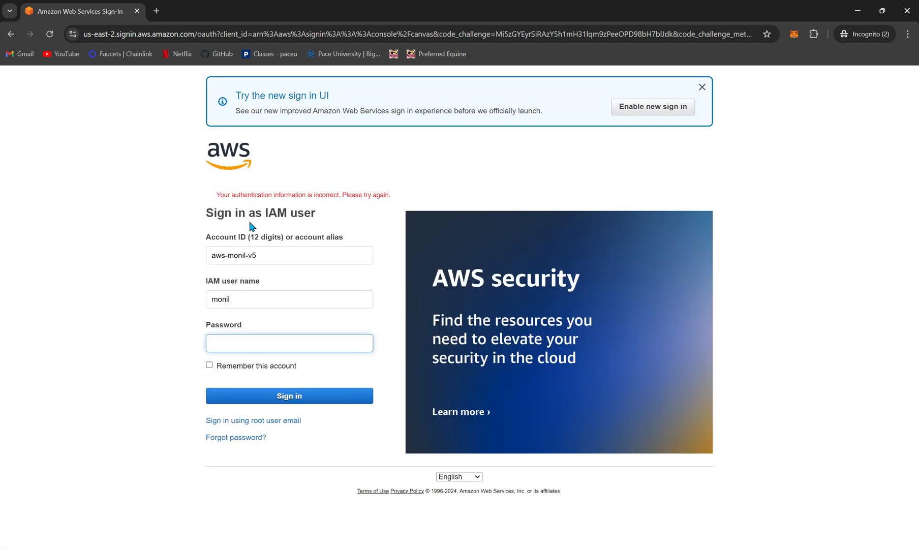
Step: Retry the IAM user sign-in by re-entering the account password
click(242, 338)
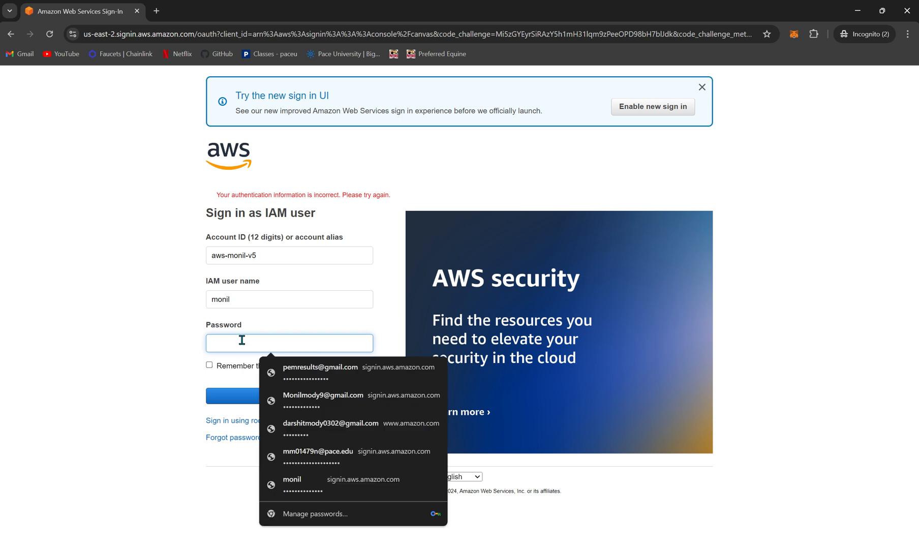
text(•••••••)
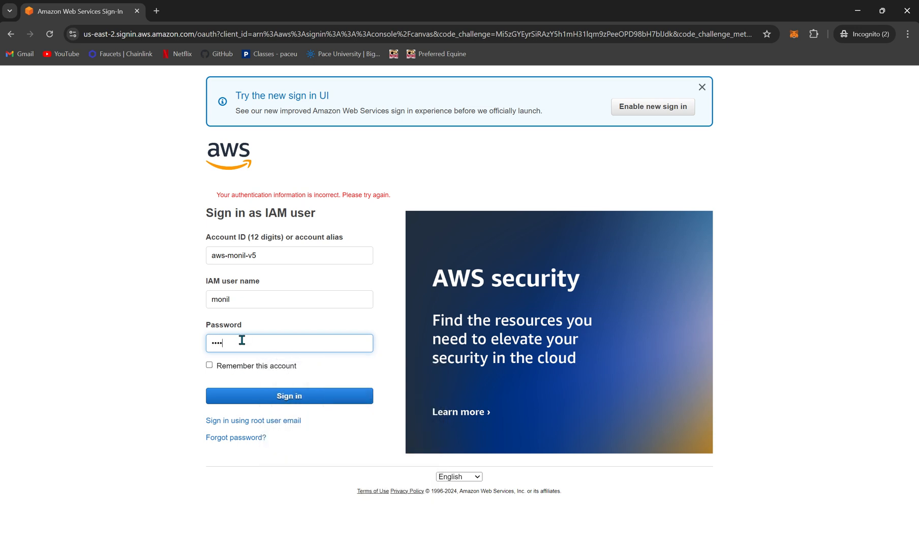
text(••••)
key(Return)
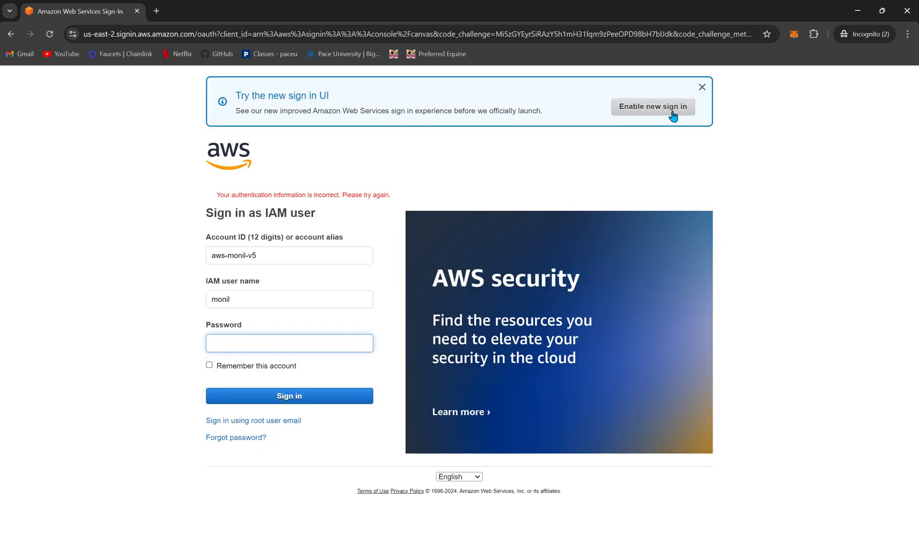
Step: Reload the IAM user page window and sign in as root user with the saved root e-mail and account password
mouse_move(626, 548)
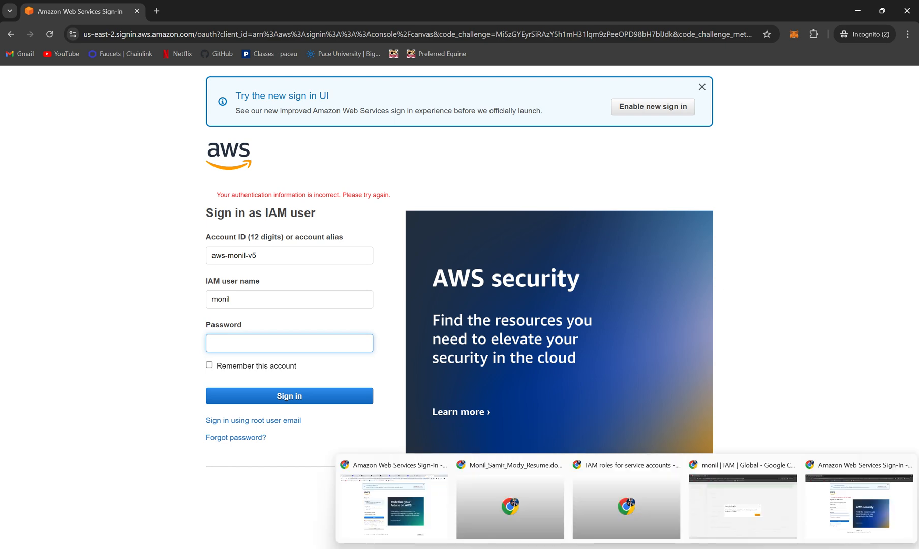
click(743, 526)
click(585, 351)
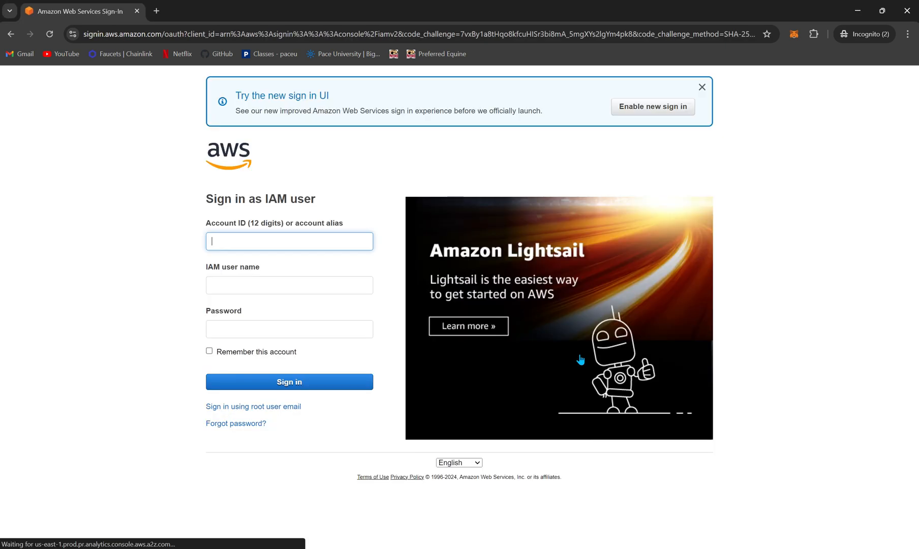
click(259, 406)
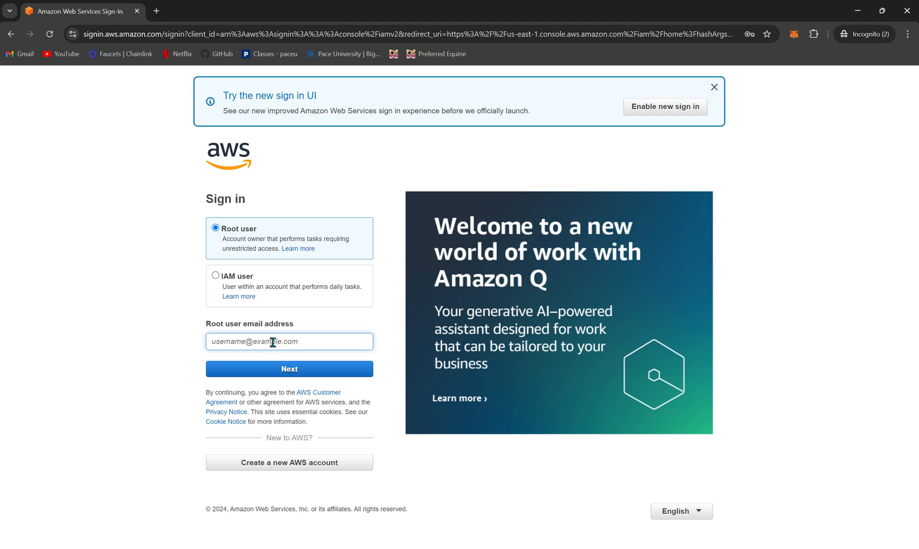
click(273, 342)
click(315, 396)
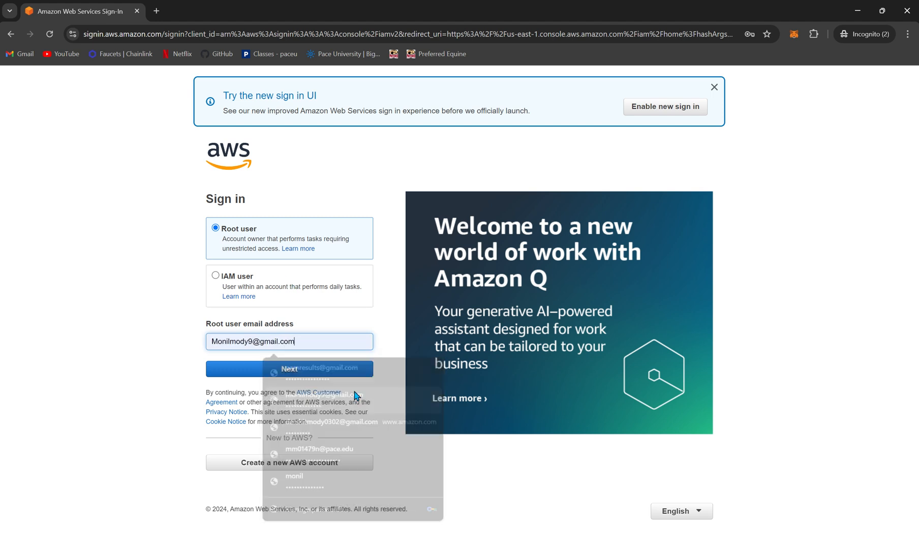
click(290, 370)
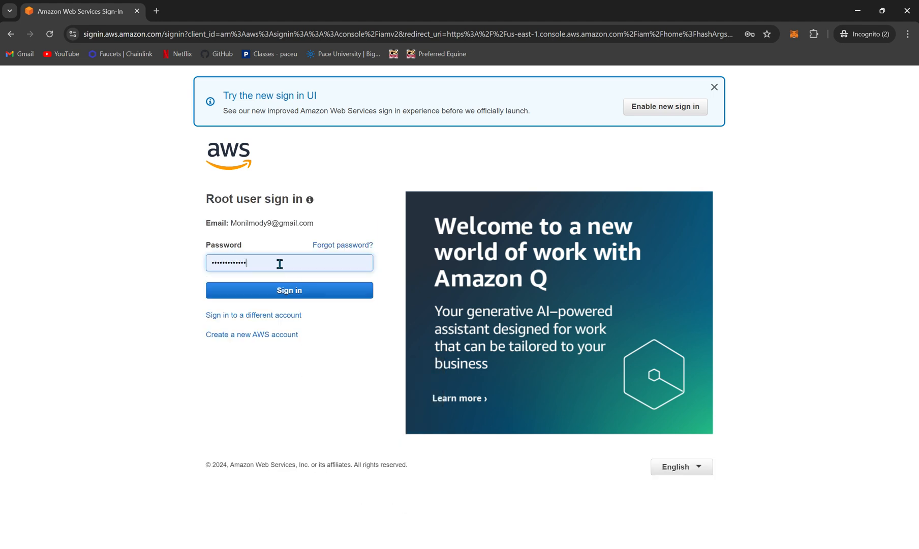
click(299, 295)
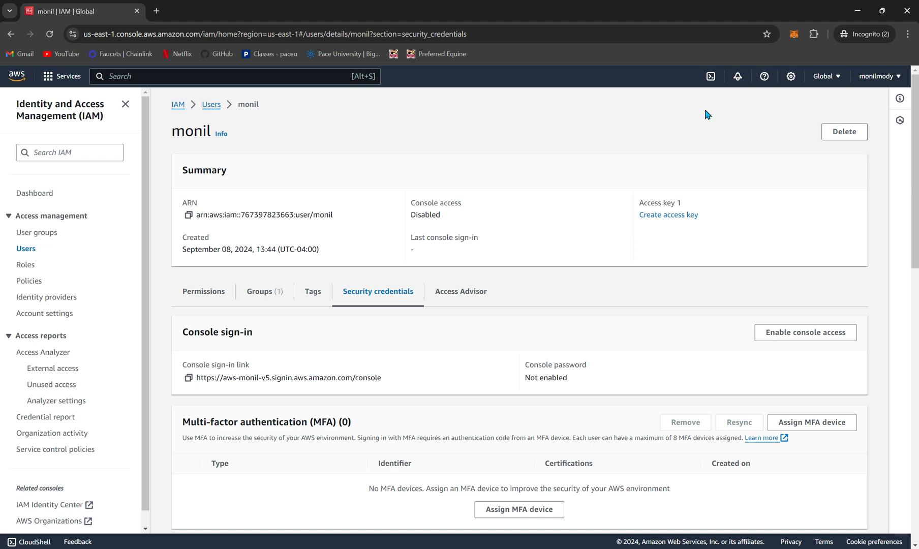
Step: Enable console access for the IAM user again with a custom password, entering the console password and leaving the forced password change off
scroll(661, 422, down, 1)
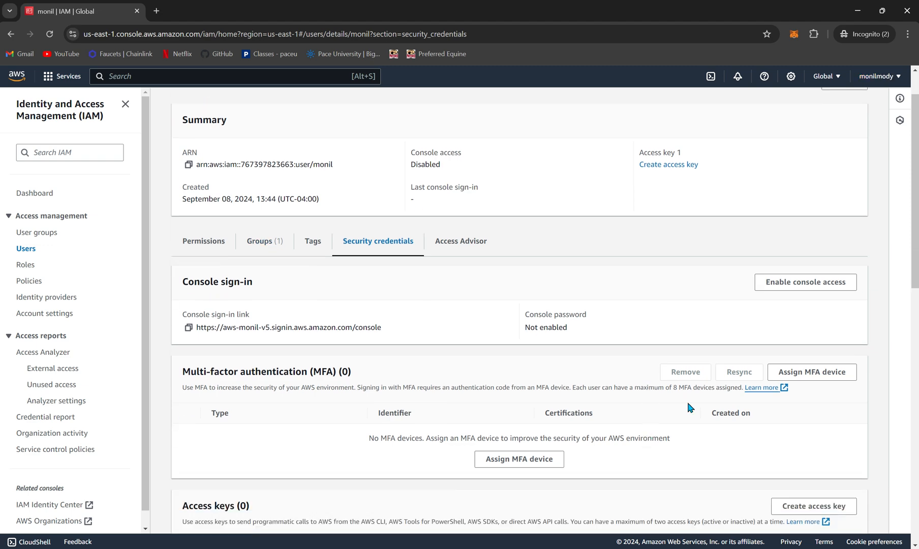
click(808, 294)
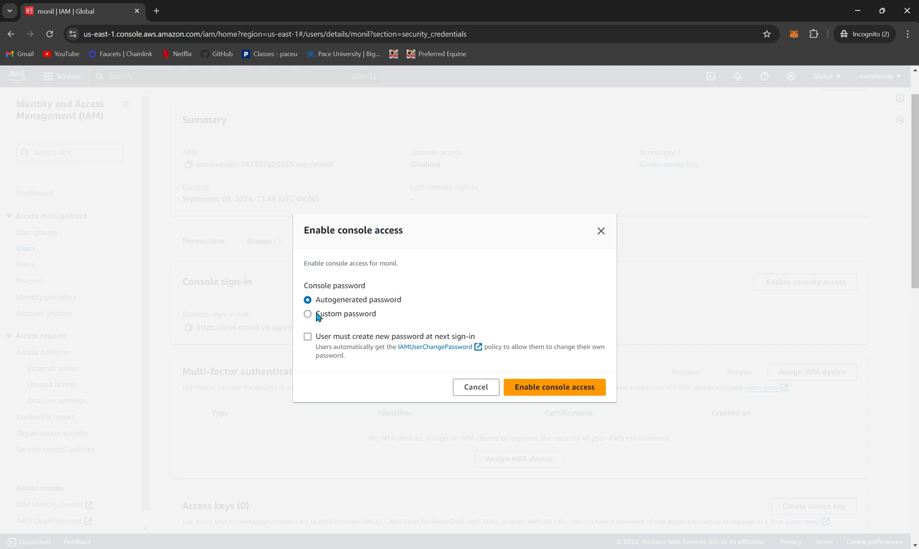
click(313, 315)
click(376, 288)
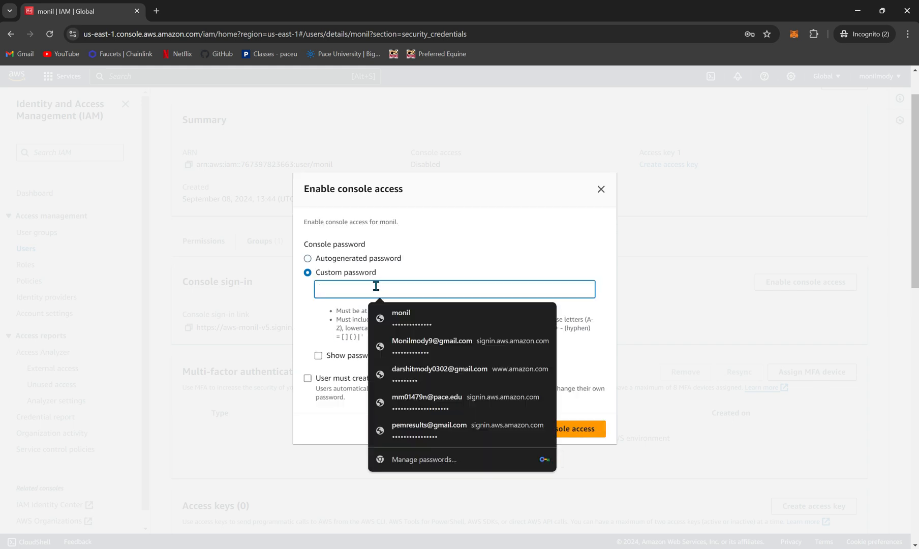
text(•••••••••)
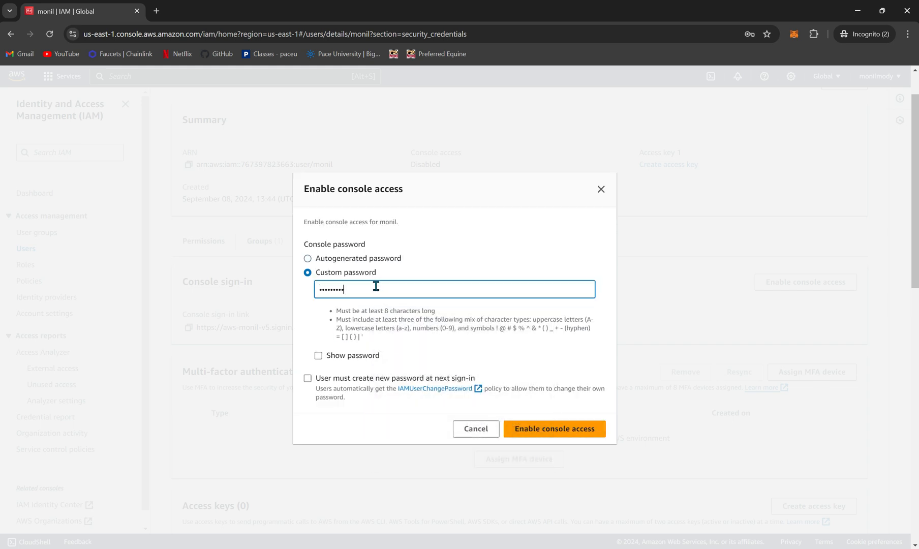
text(••••)
click(581, 434)
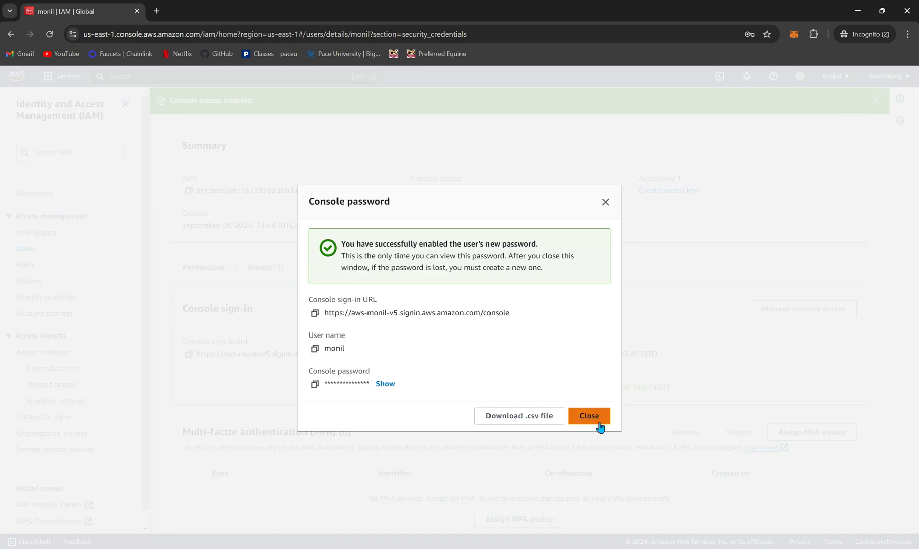
click(598, 422)
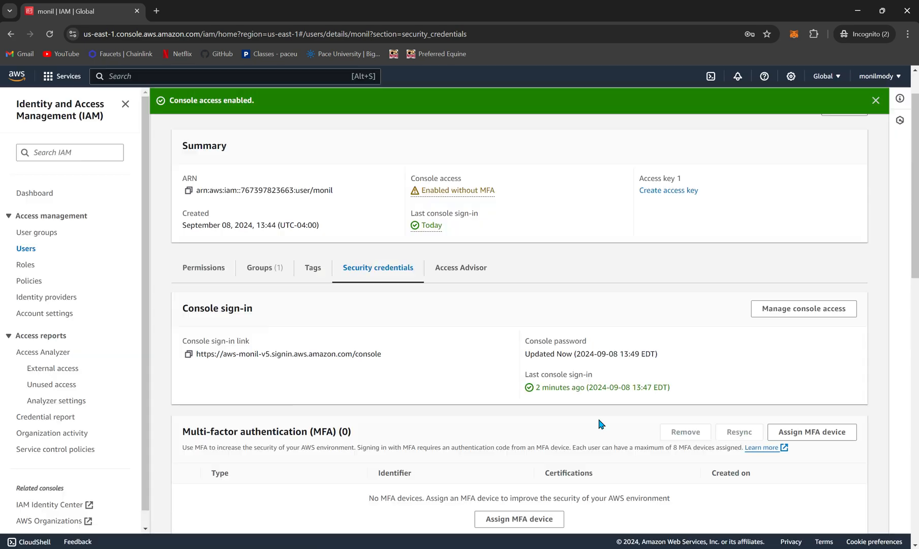
Step: Copy the IAM user's console sign-in link and open it in a new browser tab
scroll(274, 242, up, 1)
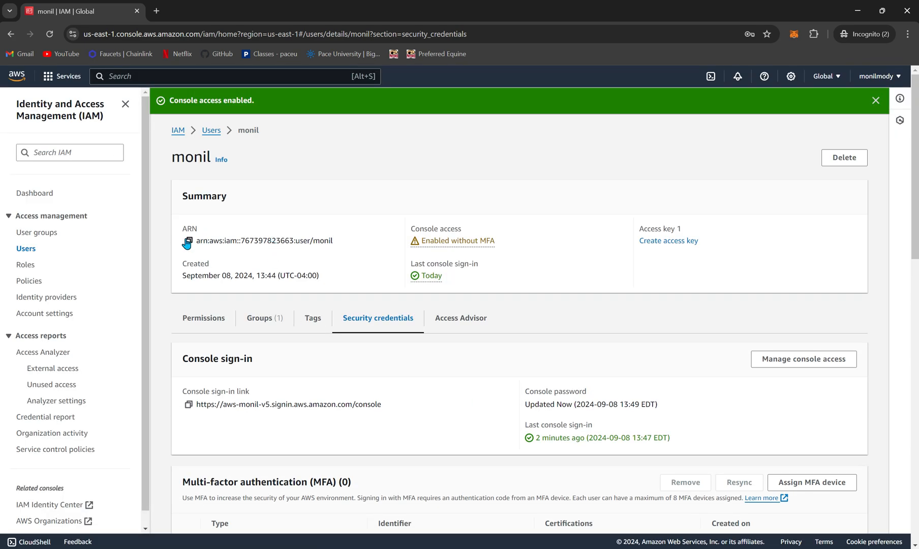
scroll(200, 380, down, 1)
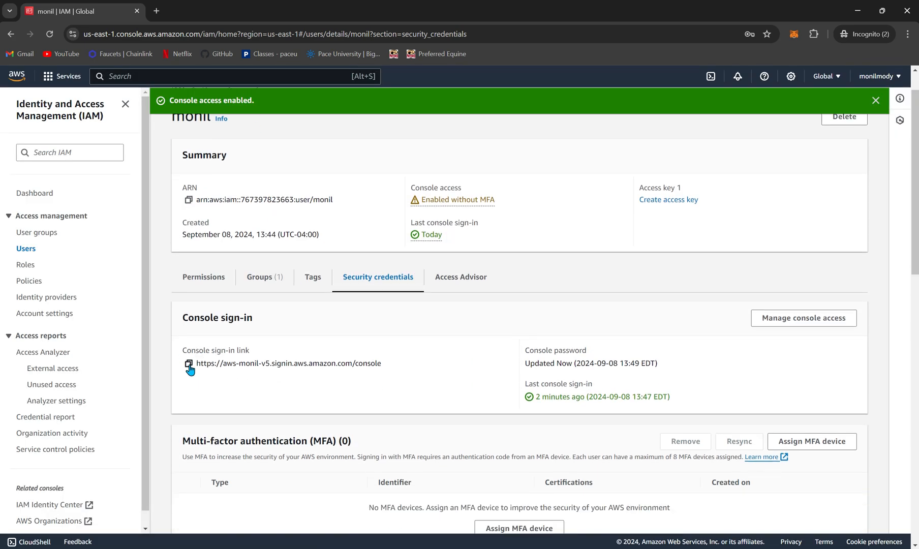
click(188, 362)
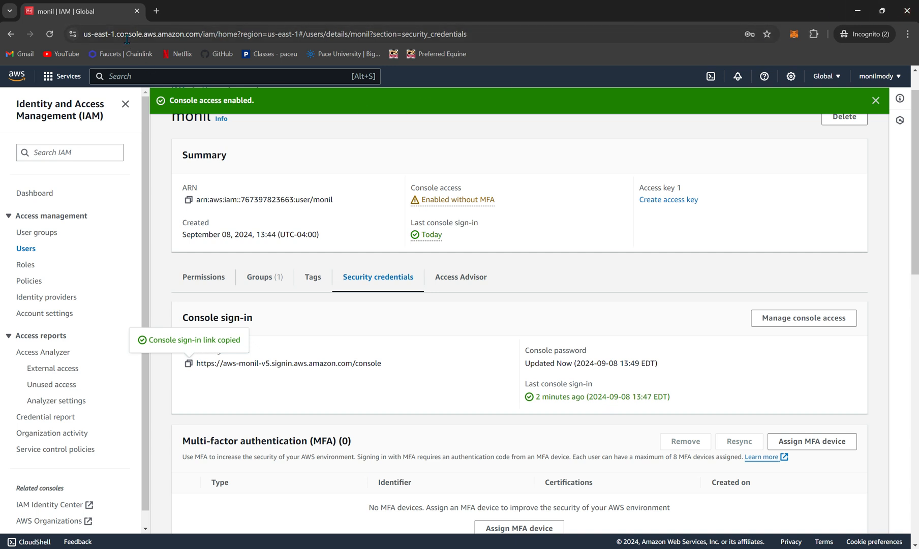
click(156, 10)
click(175, 38)
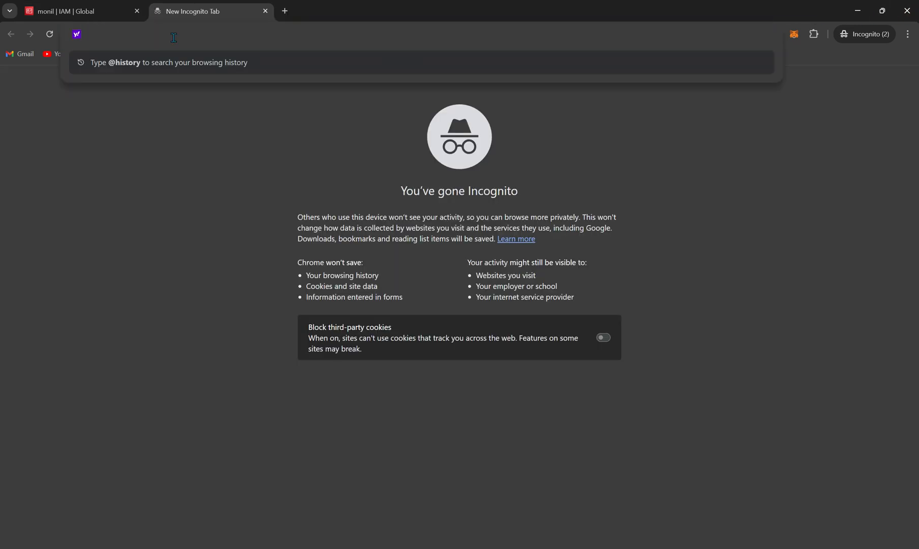
key(ctrl+v)
key(Return)
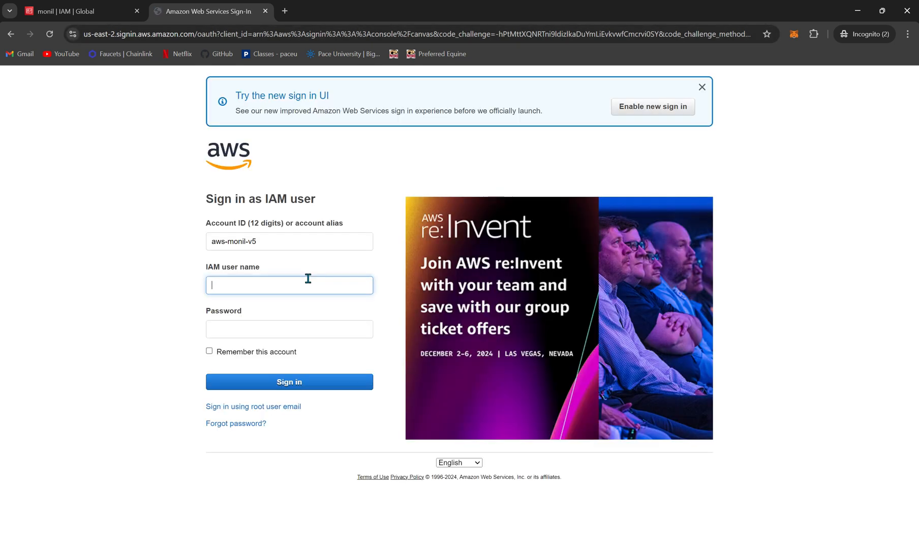
Step: Sign in as the IAM user with the IAM user name and the account password
click(260, 280)
text(monil)
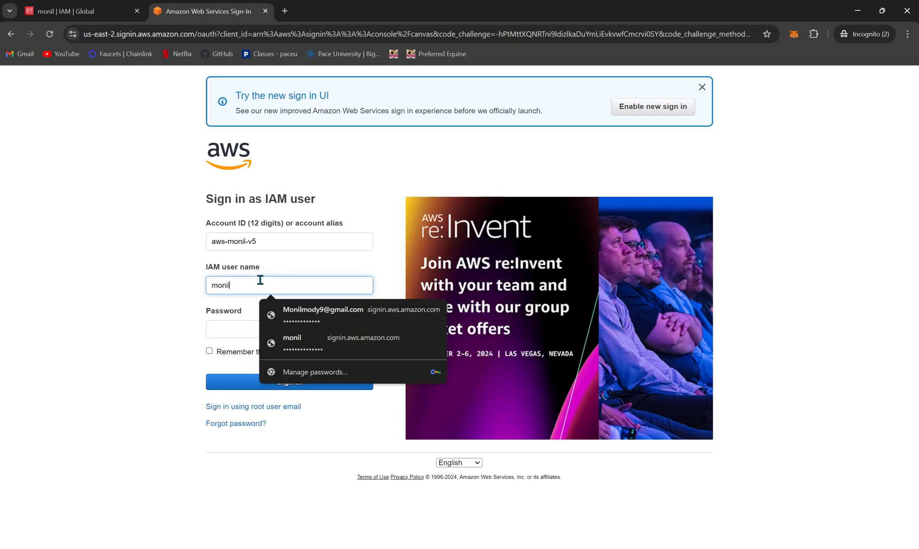
key(Tab)
text(••)
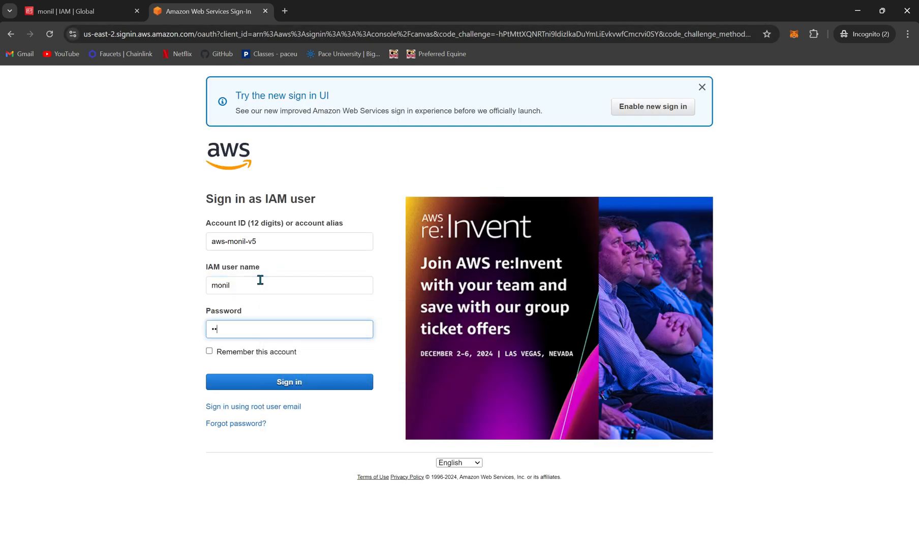
text(•••••••••)
key(Return)
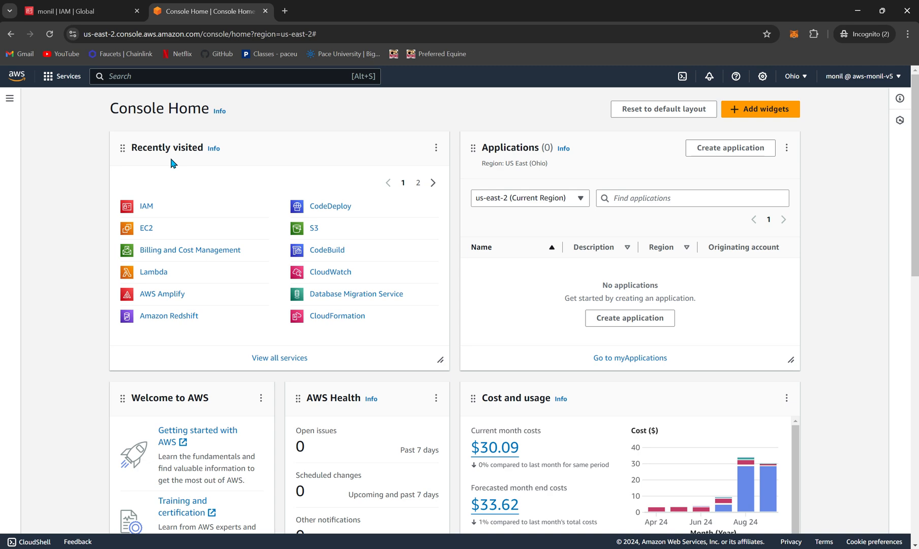
Step: Check the session of the earlier root user page and the account details of the signed-in IAM user
click(65, 7)
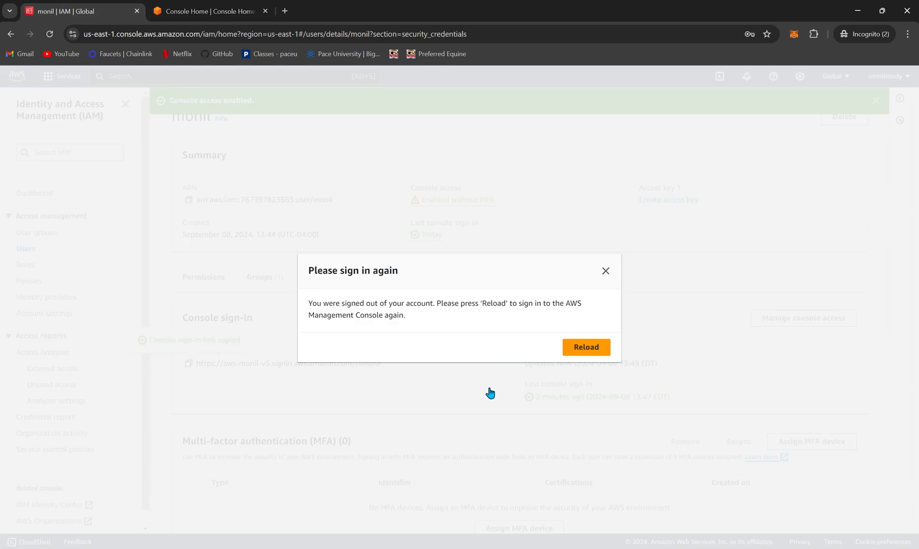
click(206, 8)
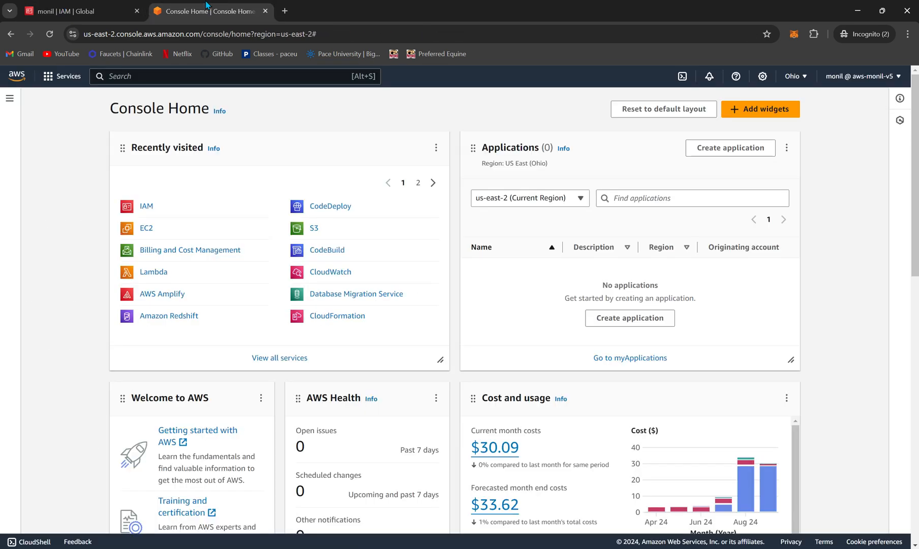
click(864, 81)
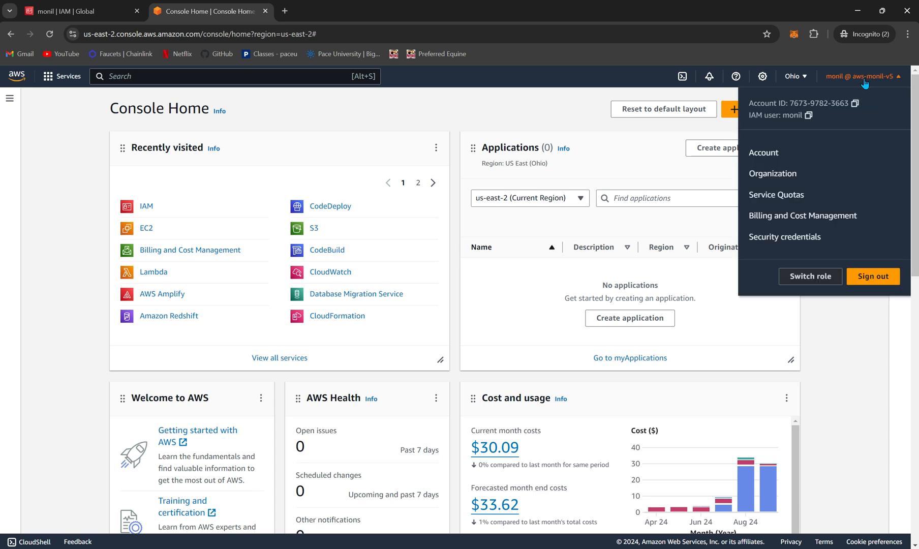
double_click(796, 114)
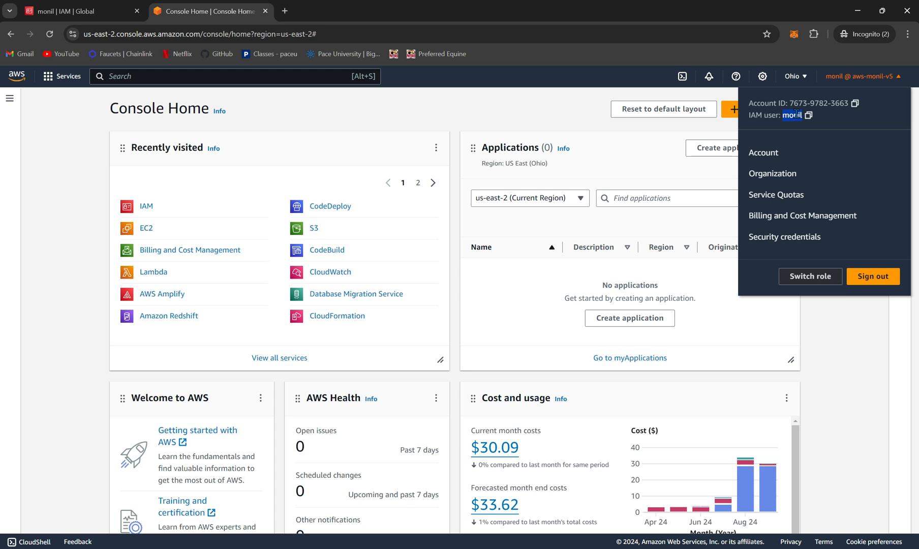
click(512, 109)
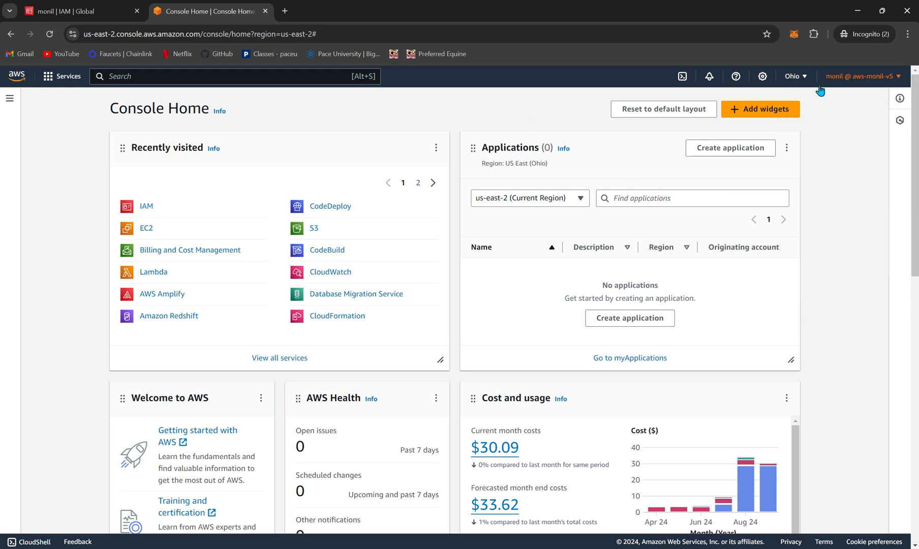
Step: Switch the console region to US East (N. Virginia) and open the IAM dashboard
click(791, 81)
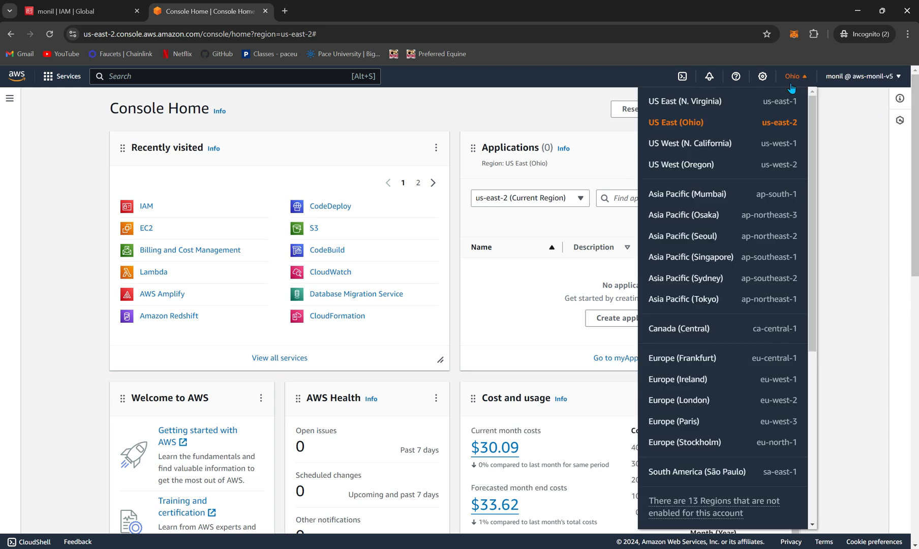
click(755, 106)
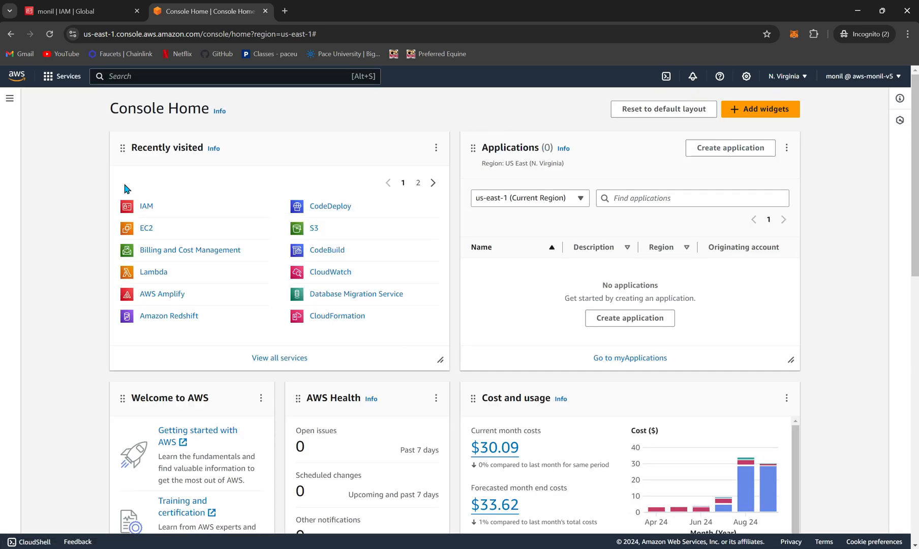
click(143, 207)
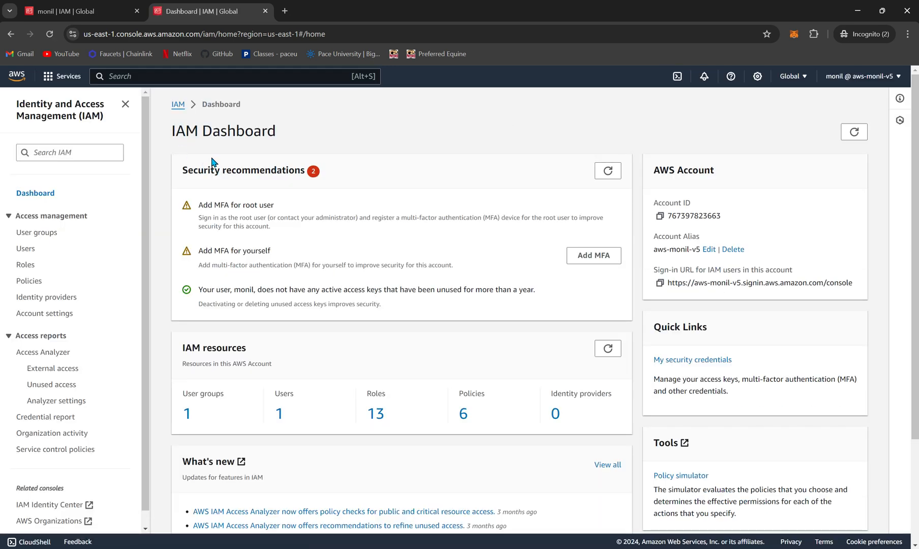
Step: Examine which regions can be selected while working in the IAM service
click(792, 77)
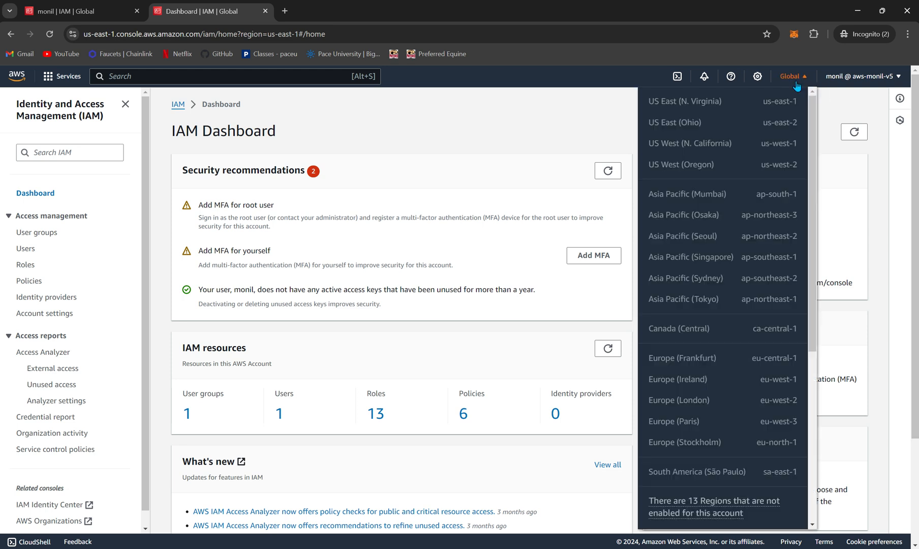
click(541, 114)
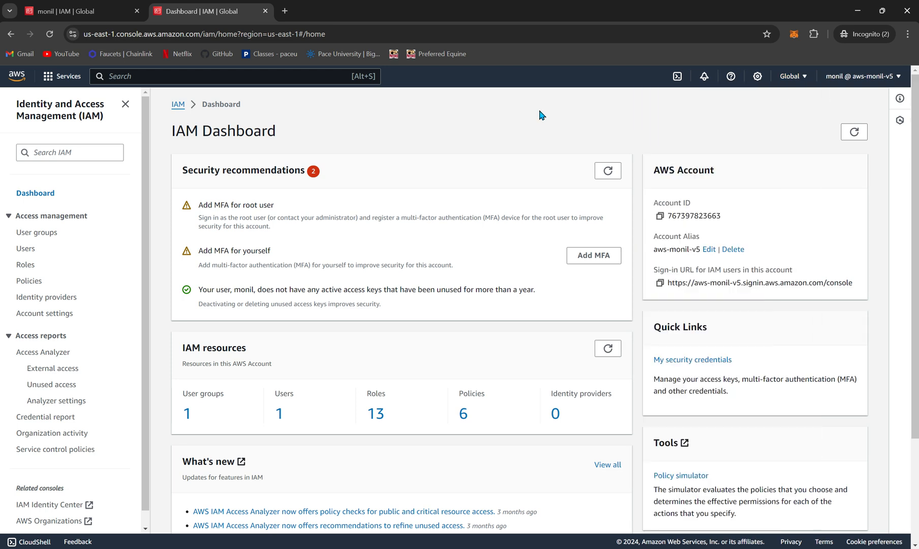
click(793, 85)
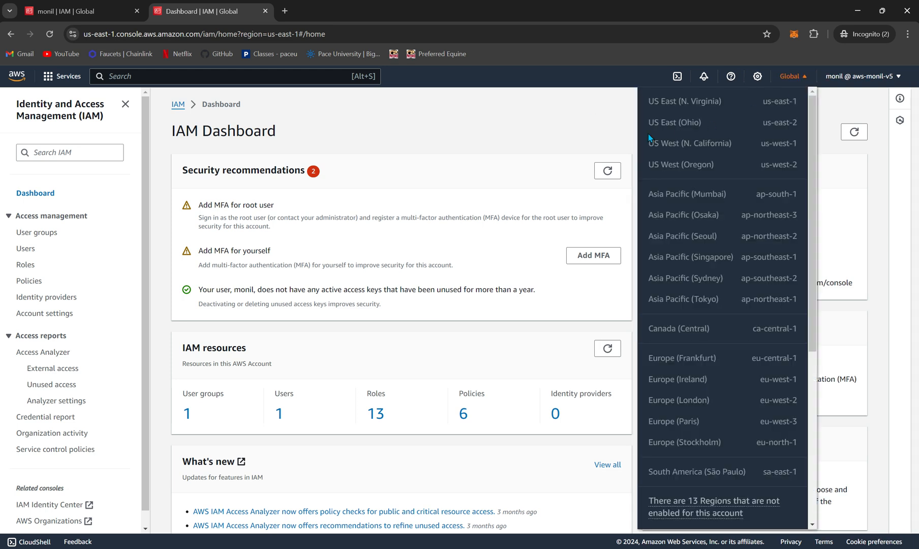
click(561, 134)
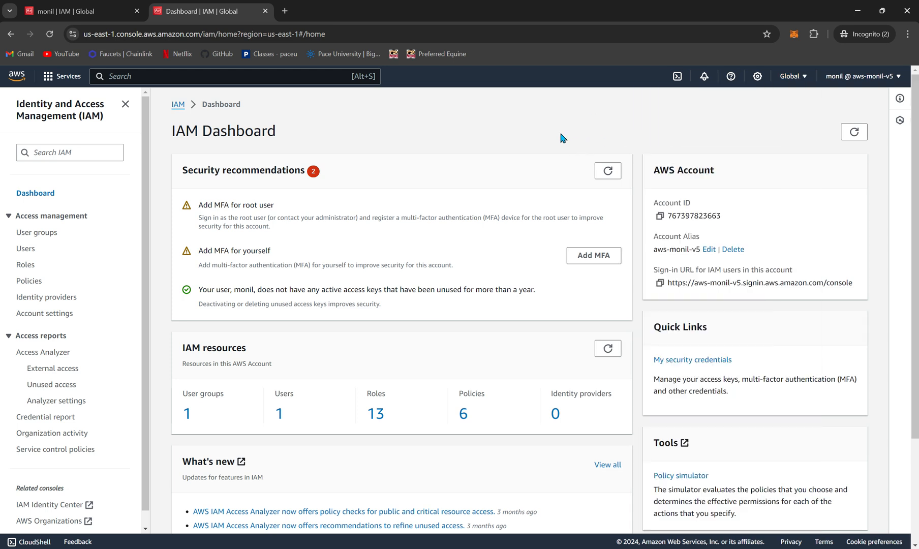
click(804, 77)
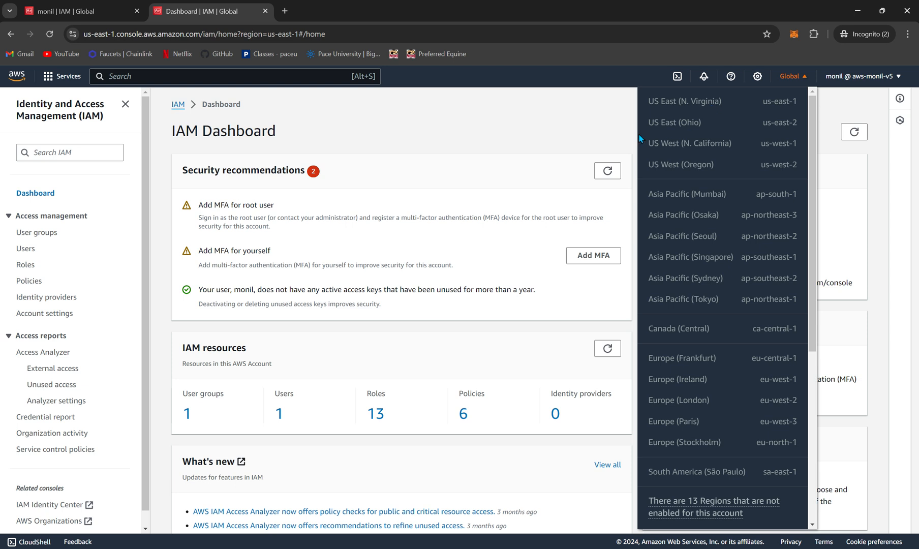
click(582, 123)
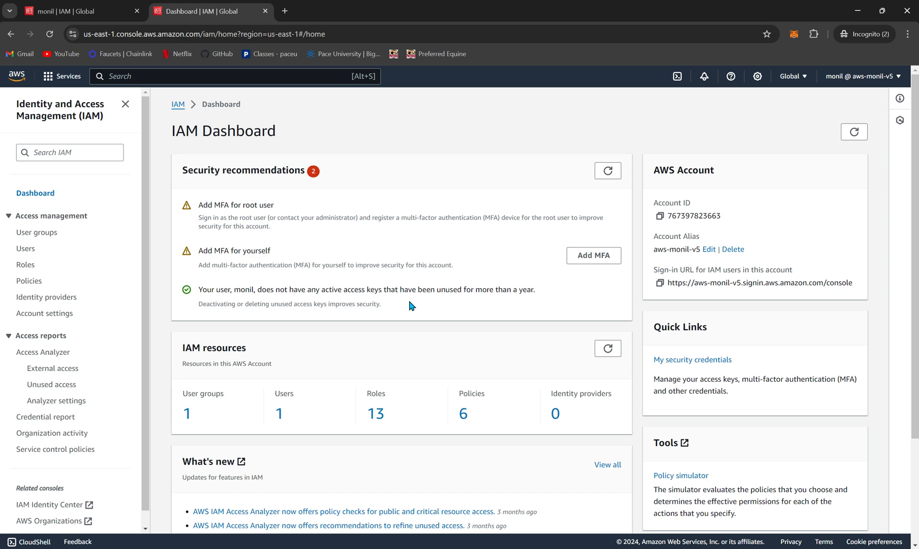
Step: Open the IAM roles list and look through the existing roles
click(21, 266)
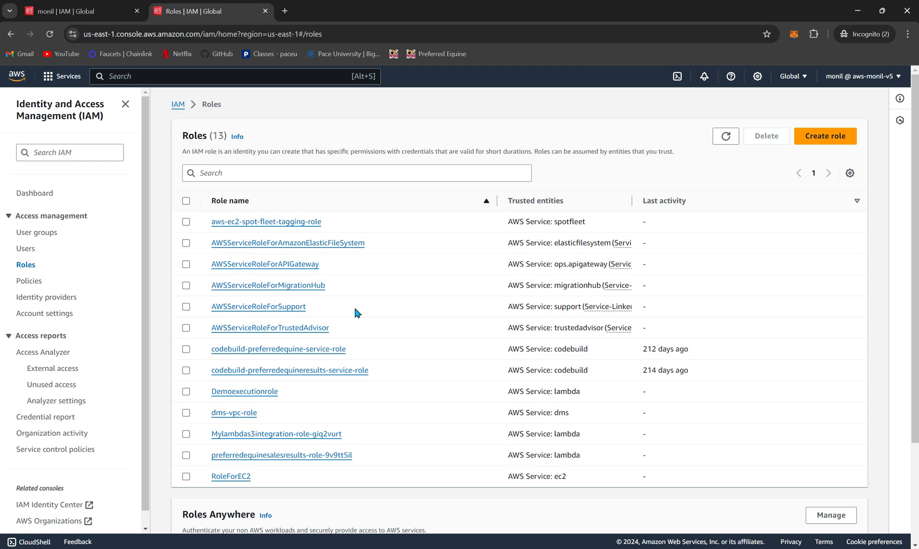
scroll(355, 308, down, 3)
scroll(355, 308, up, 3)
Step: Start a new role for the AWS service entity type with the EC2 use case and proceed to its permissions
click(838, 136)
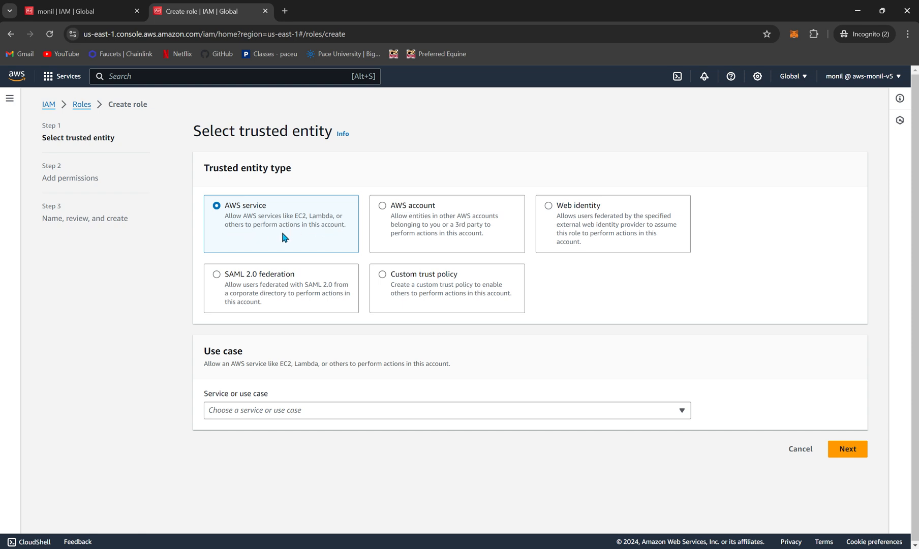
click(398, 411)
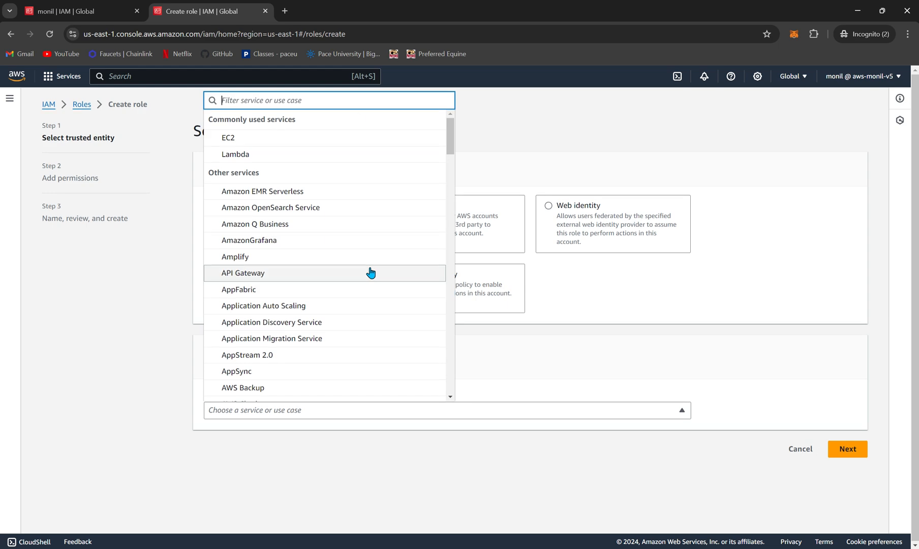
click(338, 147)
scroll(420, 447, down, 3)
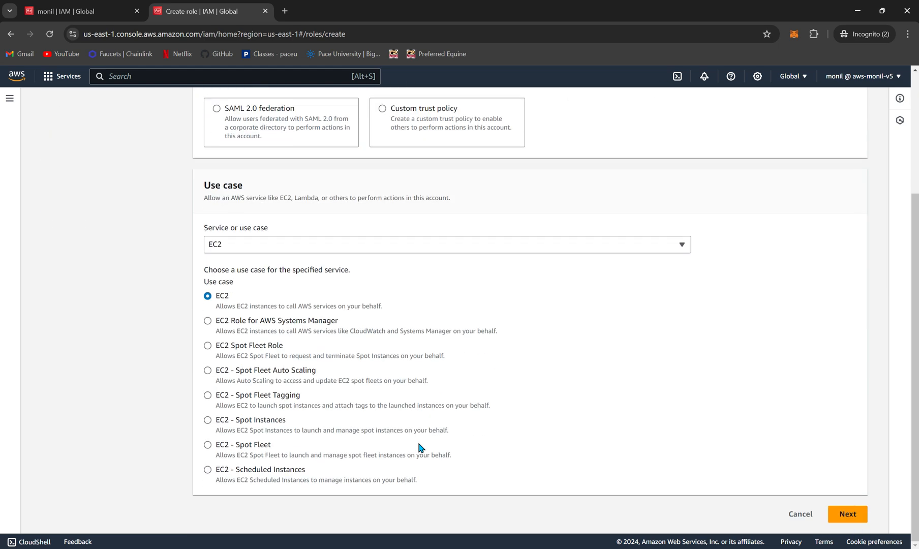
scroll(420, 447, up, 3)
scroll(420, 447, down, 3)
click(846, 513)
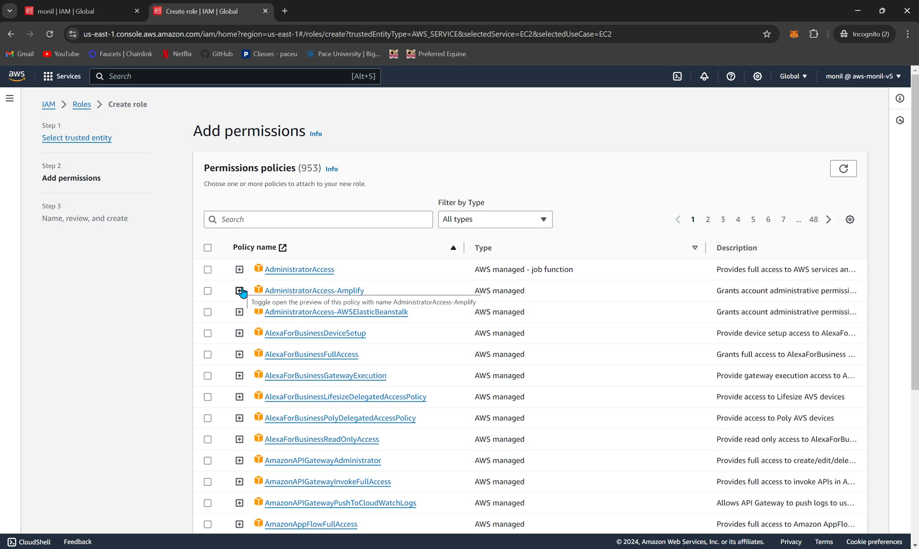
Step: Set the role to use a permissions boundary for its maximum permissions and look through the policies offered for the boundary
scroll(242, 293, down, 1)
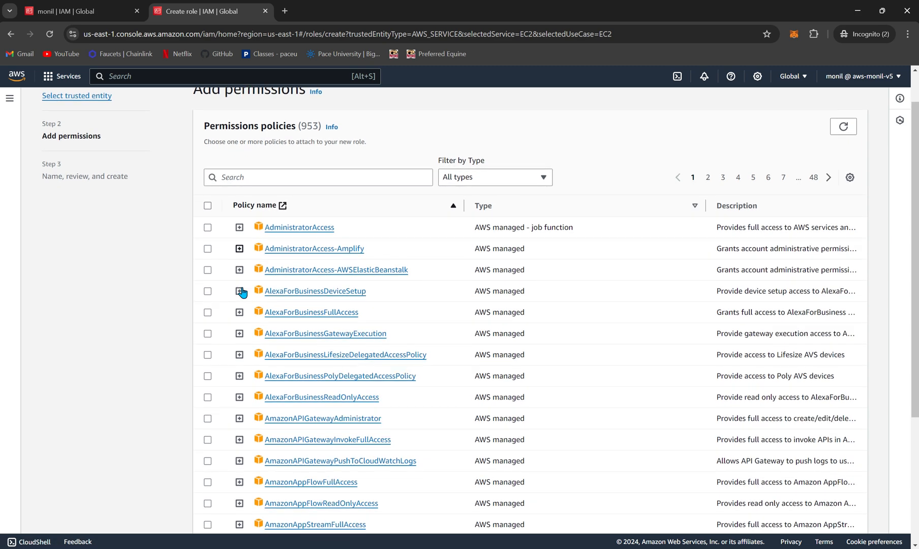
scroll(242, 292, up, 1)
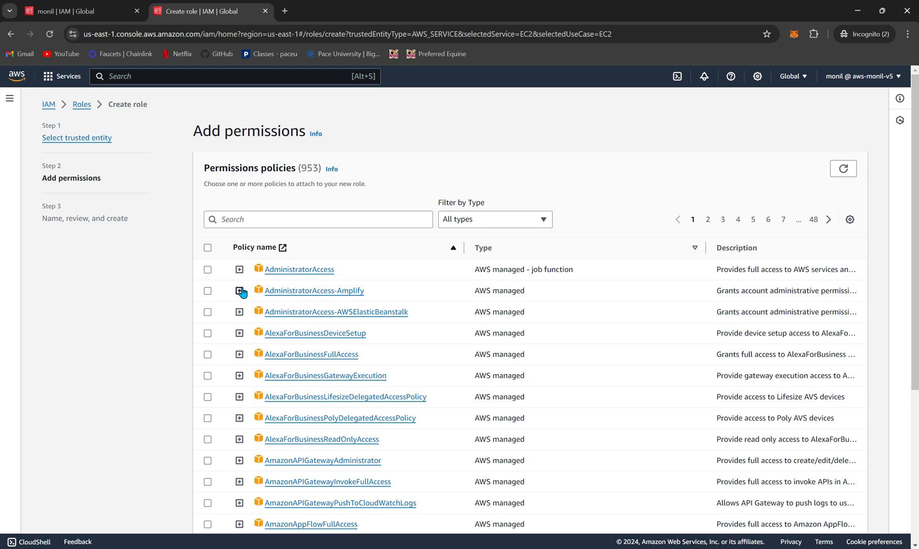
scroll(242, 292, down, 5)
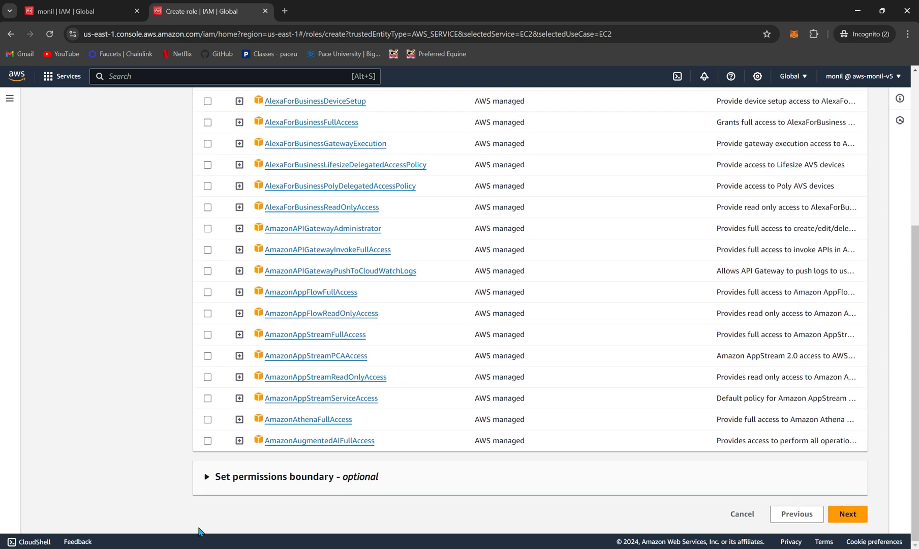
click(208, 478)
scroll(211, 479, down, 2)
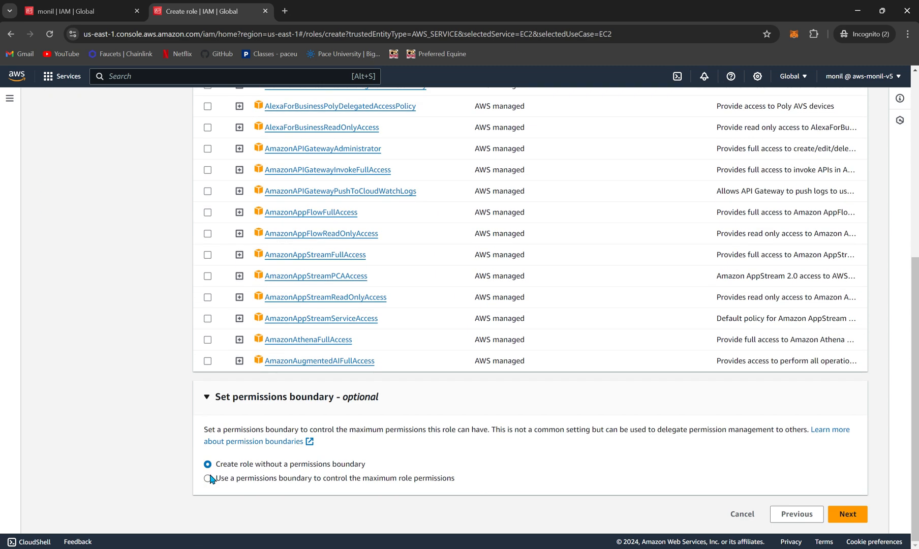
click(209, 478)
scroll(325, 492, down, 3)
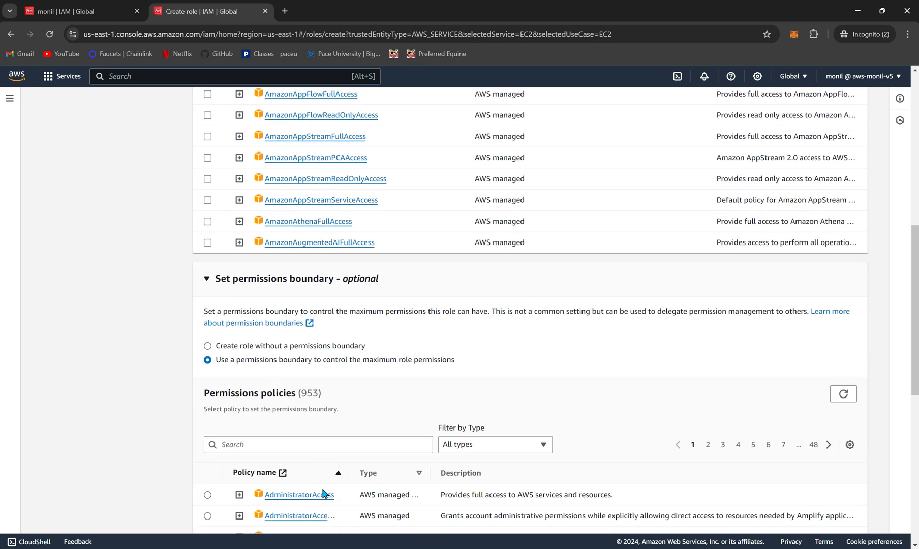
scroll(324, 493, down, 5)
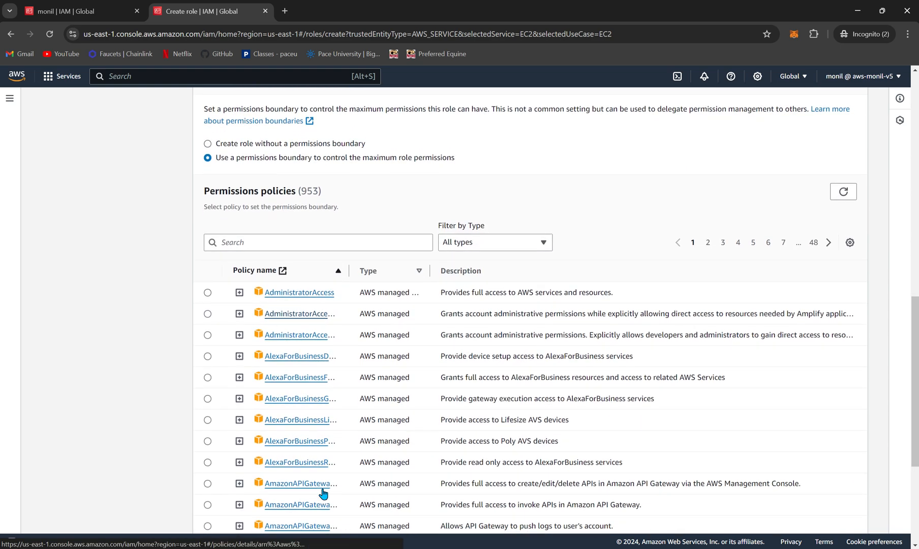
scroll(323, 493, down, 1)
scroll(323, 493, down, 2)
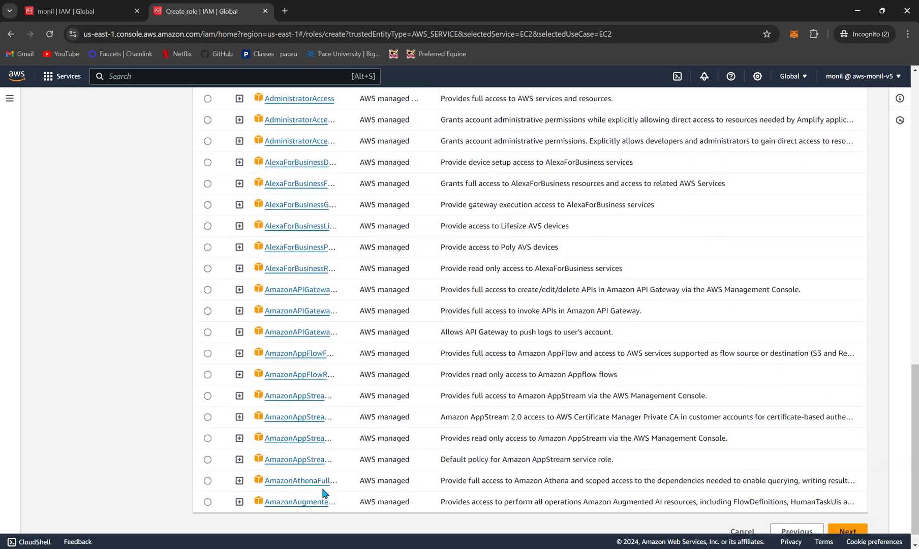
Step: Review the permissions boundary options and the policies that can be attached to the new role
scroll(323, 493, up, 3)
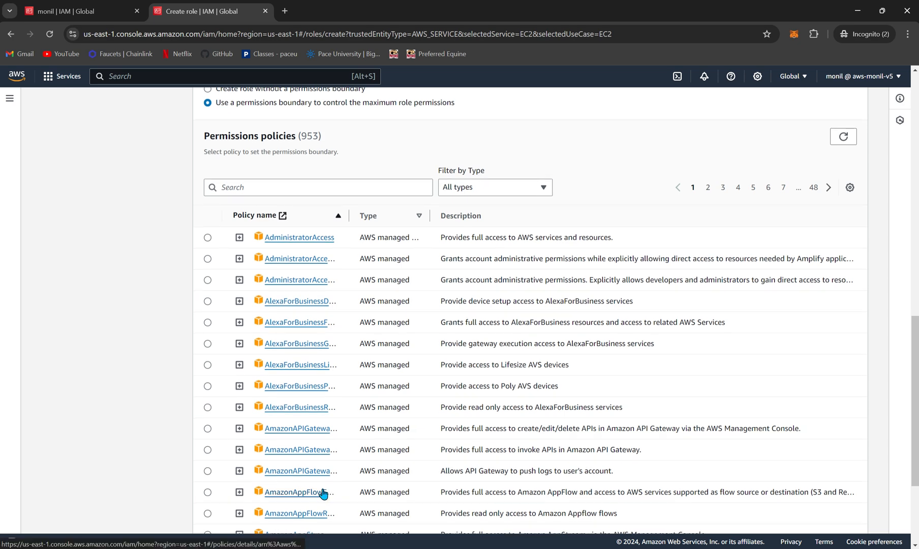
scroll(324, 493, up, 4)
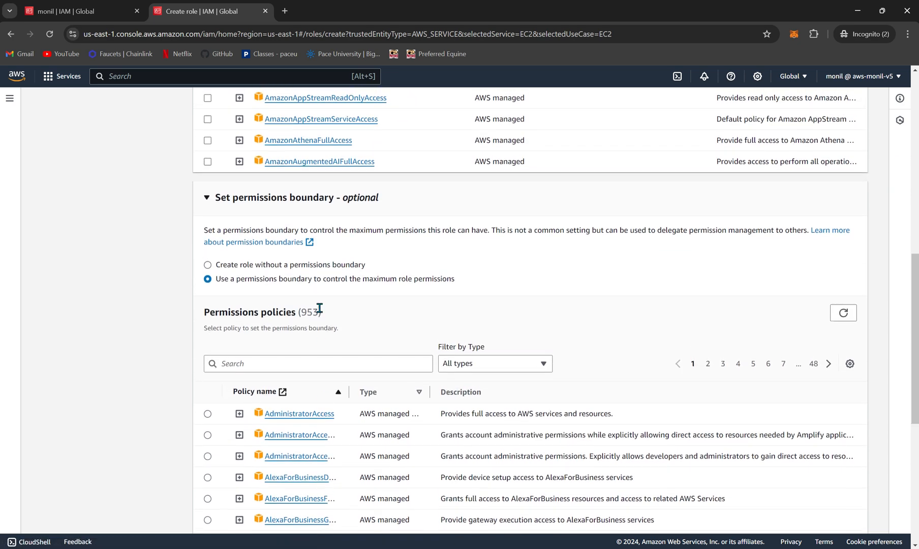
scroll(318, 309, up, 1)
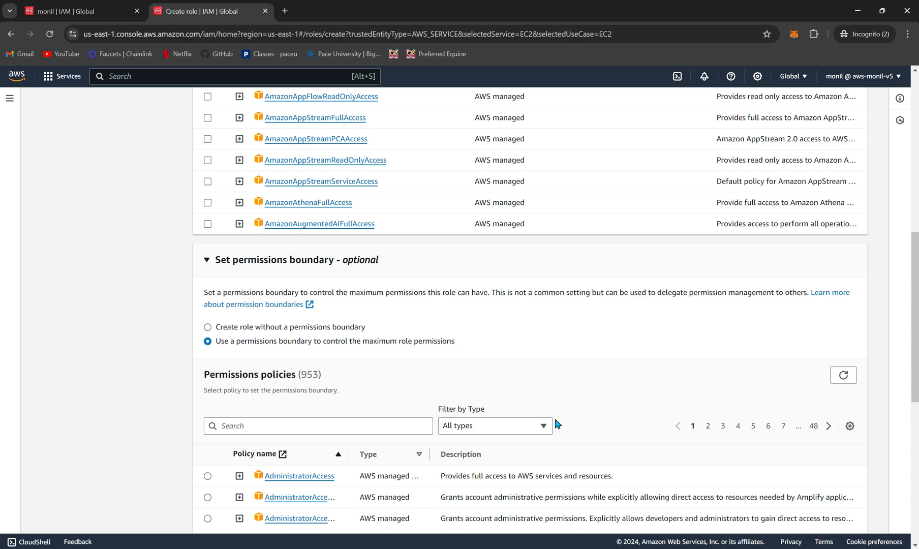
scroll(557, 423, down, 1)
scroll(558, 423, up, 1)
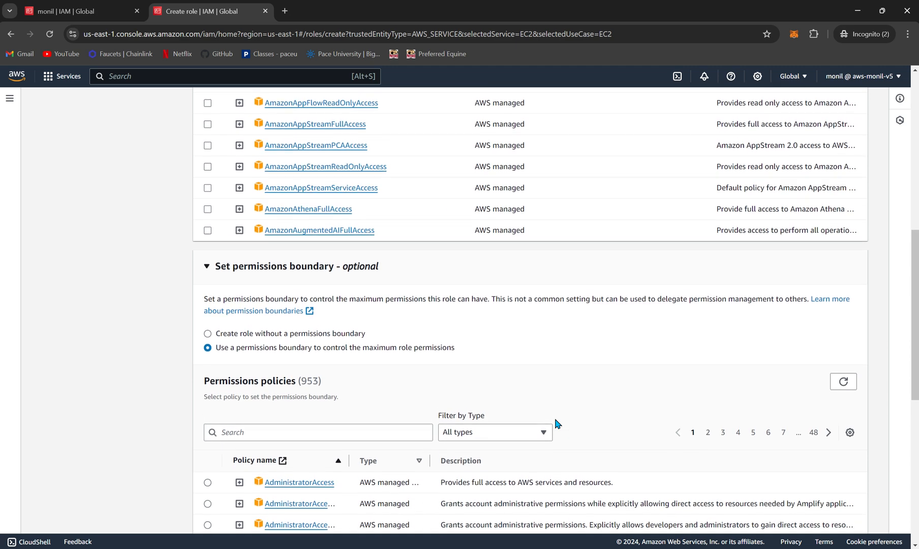
scroll(556, 423, up, 1)
scroll(557, 424, down, 1)
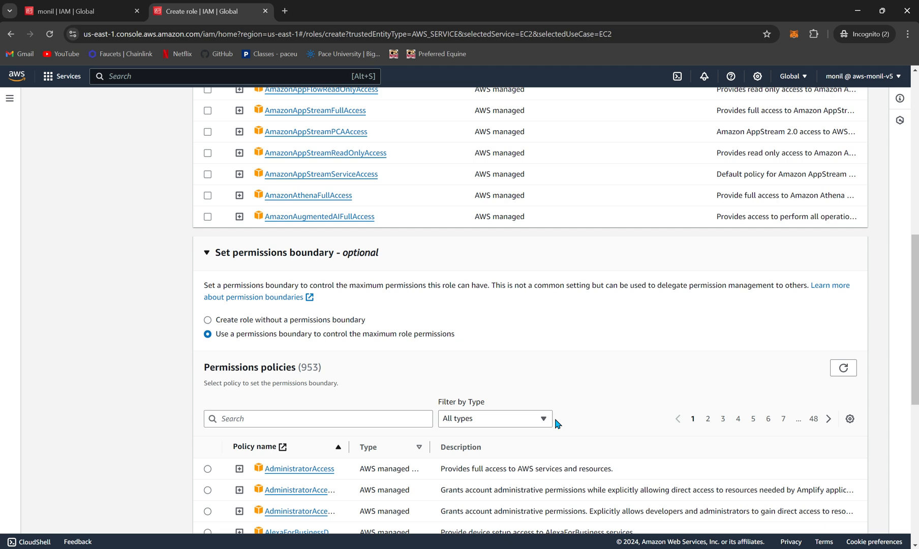
scroll(554, 416, down, 1)
scroll(554, 416, up, 1)
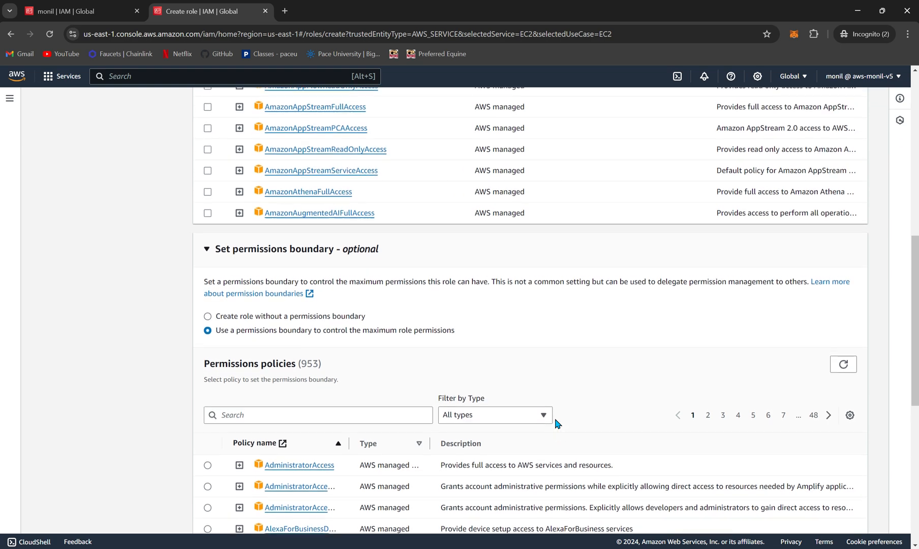
scroll(555, 423, up, 8)
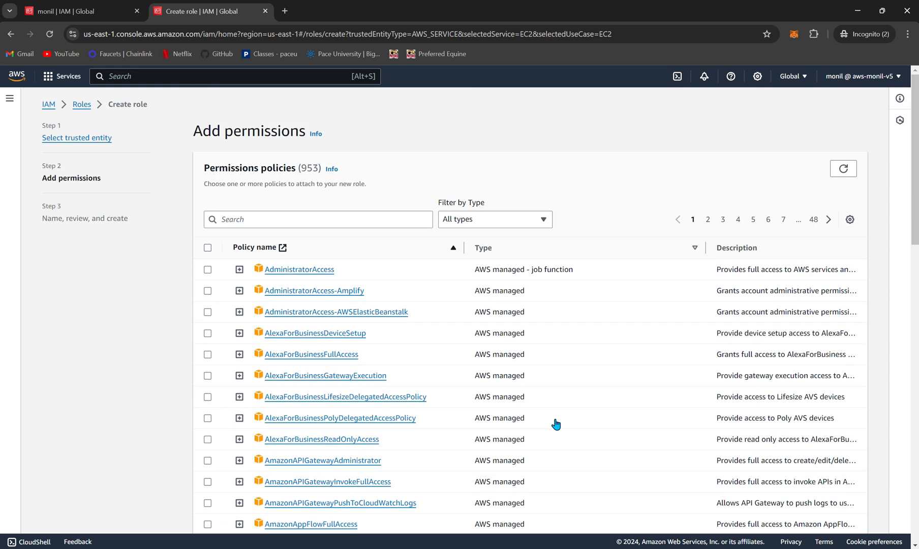
Step: Proceed to the role's review stage without attaching a policy and name the role demo-role
scroll(555, 423, down, 2)
scroll(555, 423, down, 13)
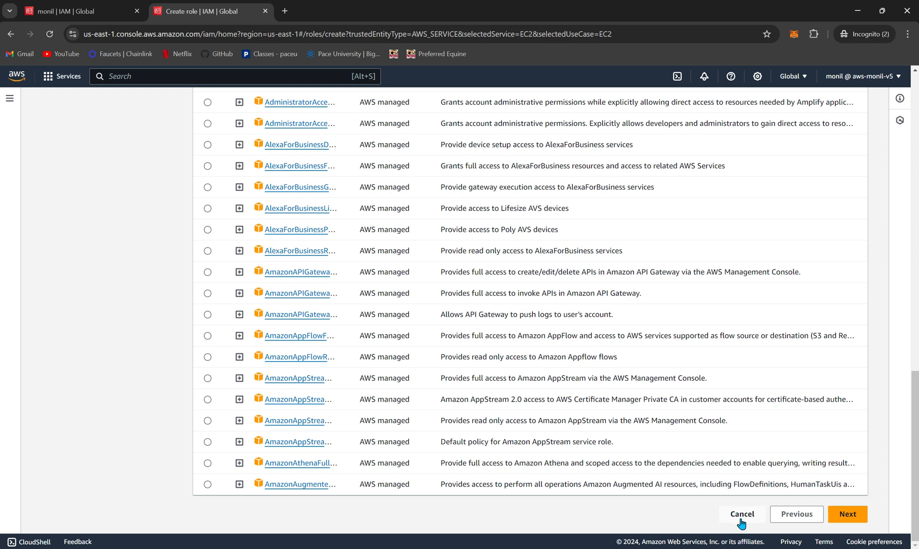
click(847, 514)
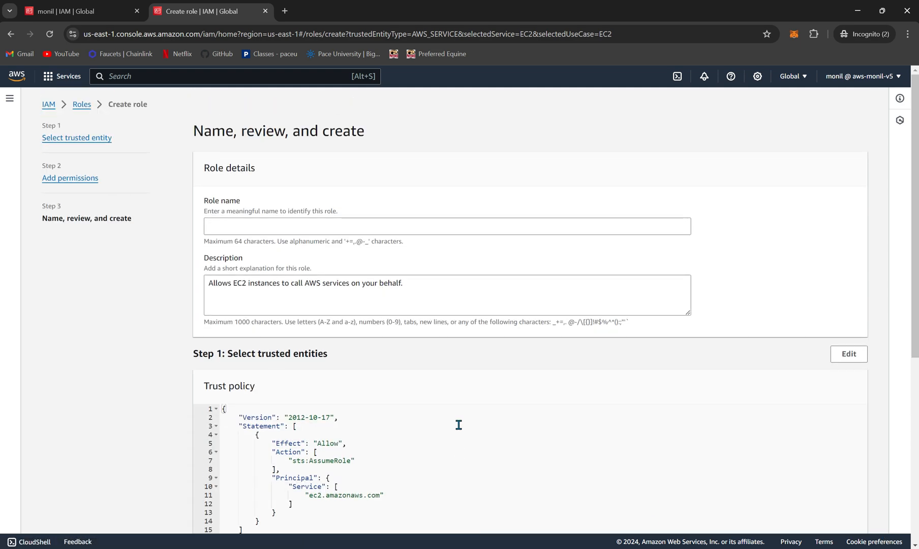
click(361, 219)
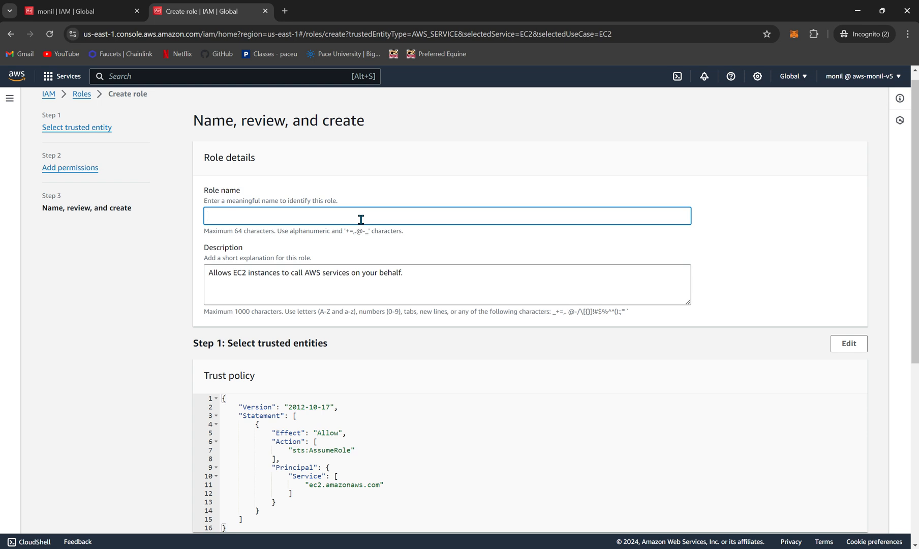
text(demo-role)
Step: Review the role's trust policy, permissions summary and tag settings, and cancel the role creation
scroll(372, 392, down, 1)
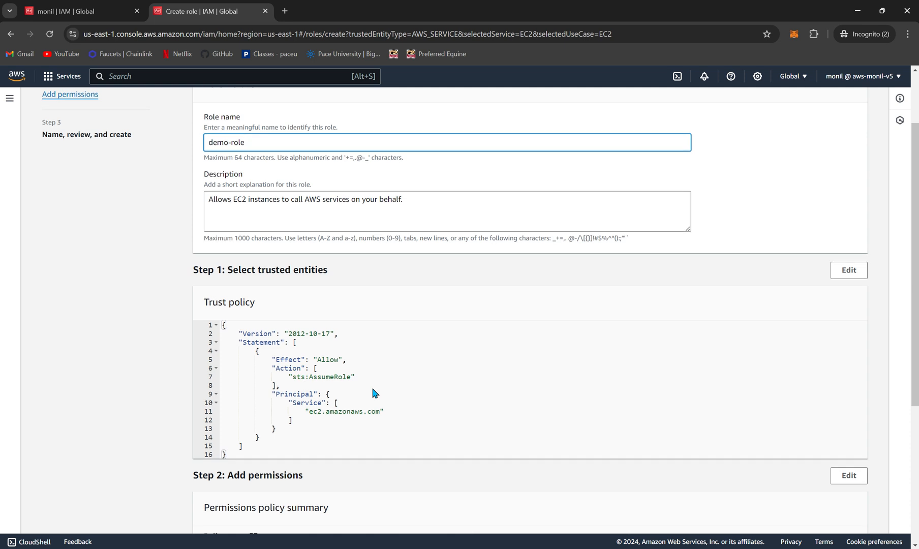
scroll(372, 393, down, 1)
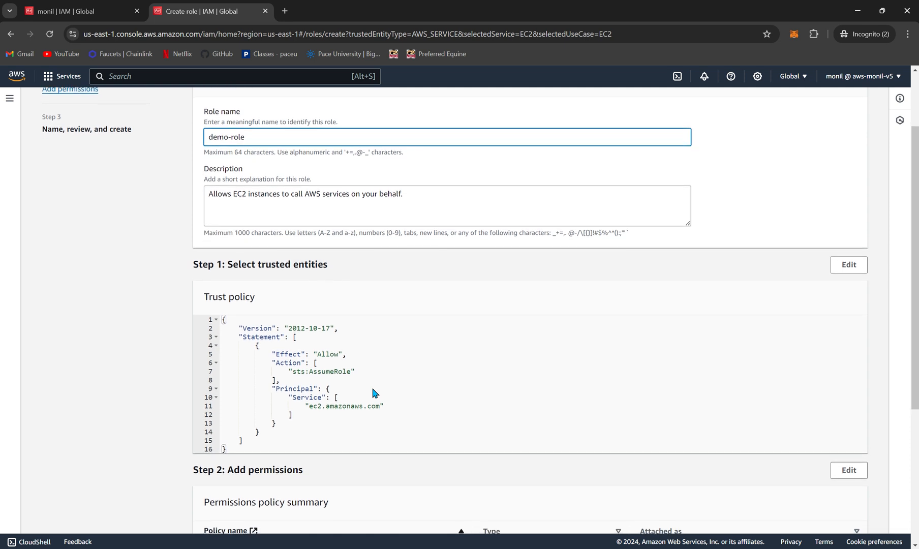
scroll(306, 413, down, 1)
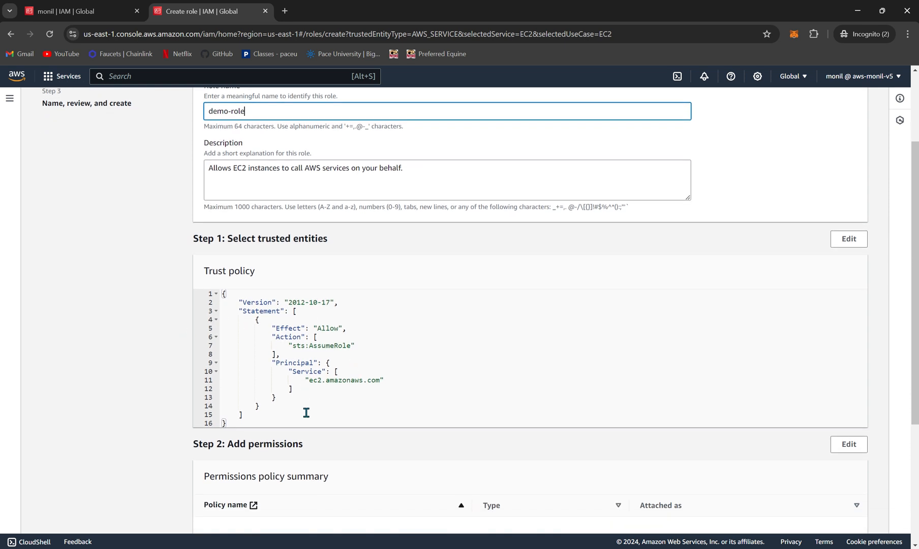
click(306, 413)
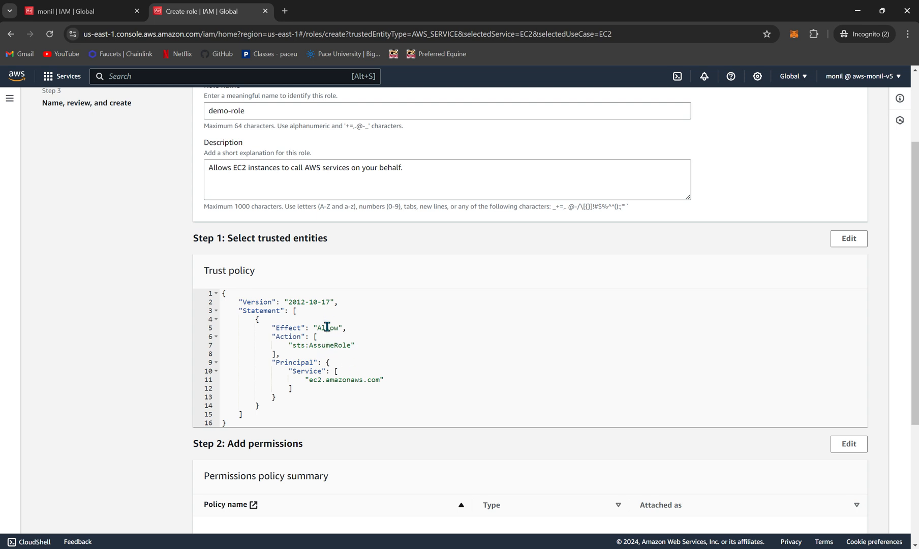
scroll(327, 327, down, 1)
scroll(326, 327, down, 3)
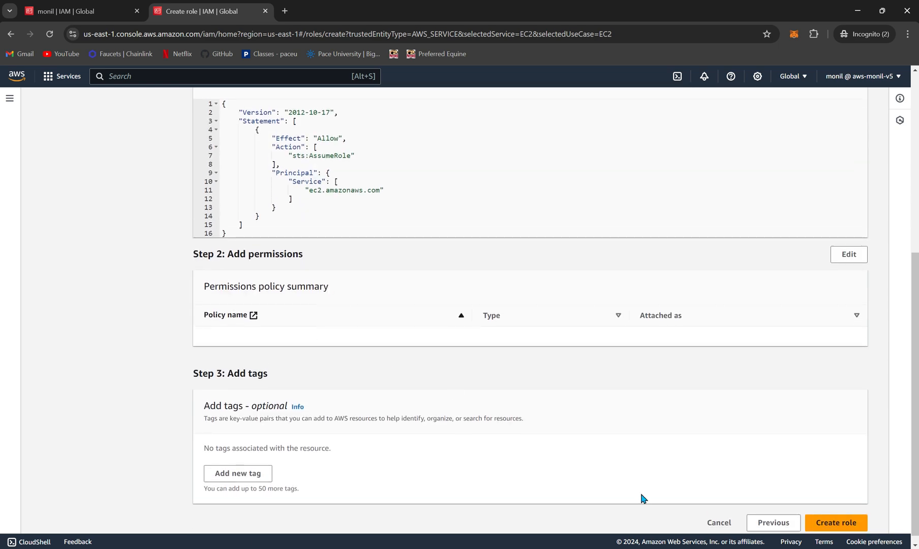
click(717, 522)
click(584, 363)
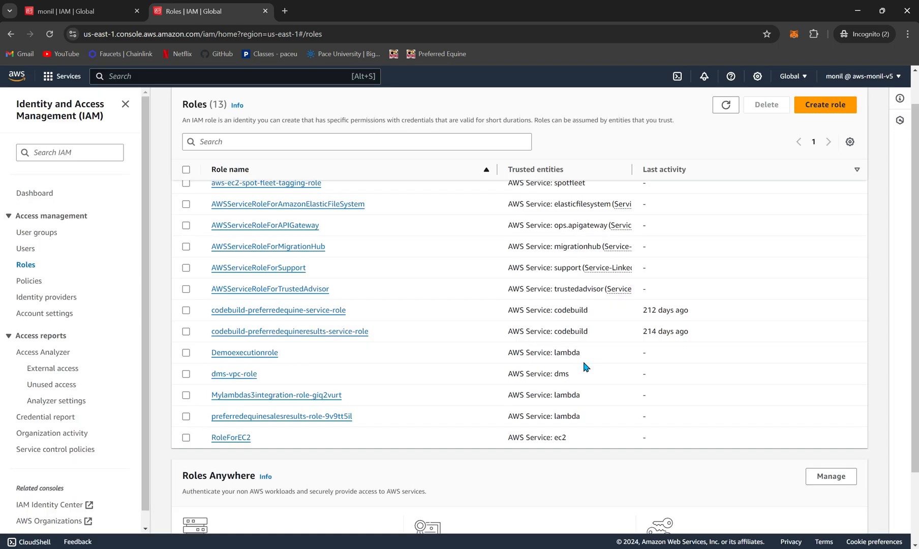
Step: Open the IAM policies list, look through its policies and check the options in the signed-in account's menu
click(29, 280)
scroll(443, 406, up, 1)
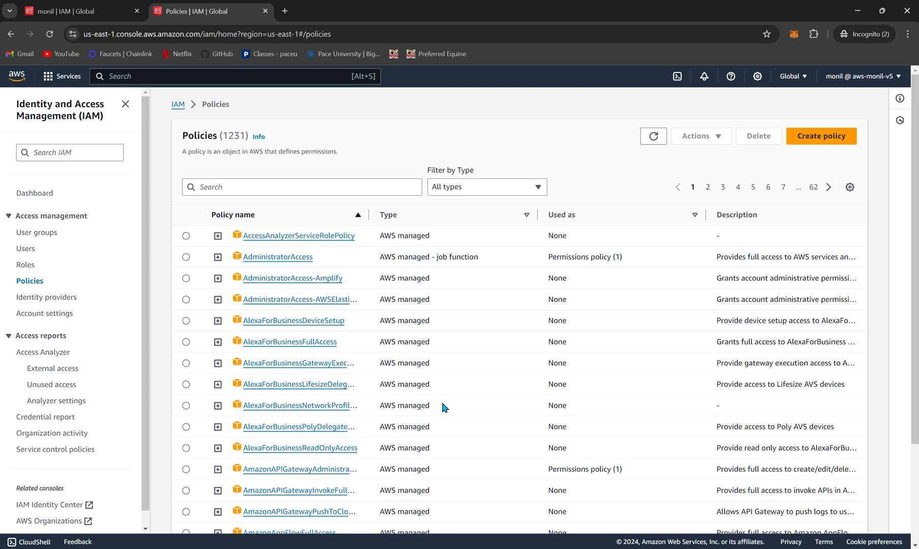
scroll(443, 407, down, 1)
scroll(443, 406, up, 1)
scroll(443, 406, down, 1)
scroll(442, 405, up, 1)
click(861, 76)
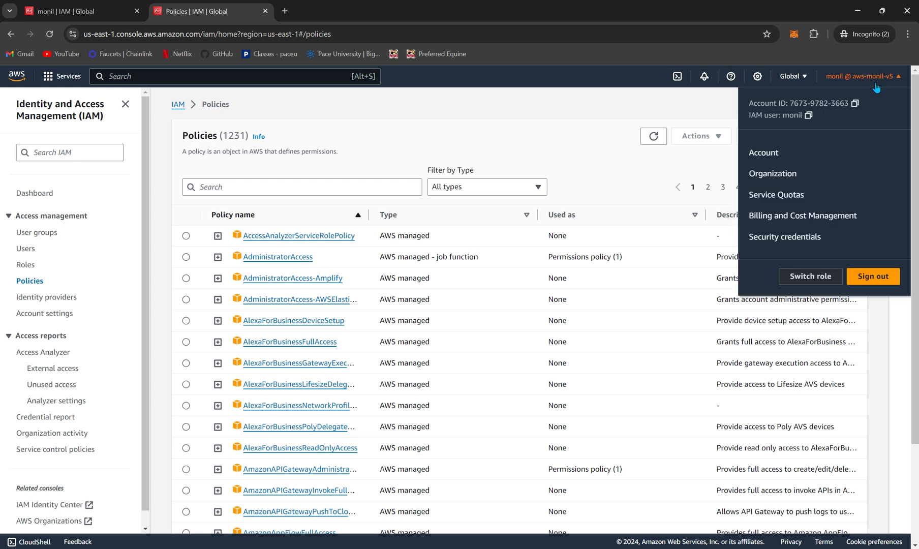
click(576, 182)
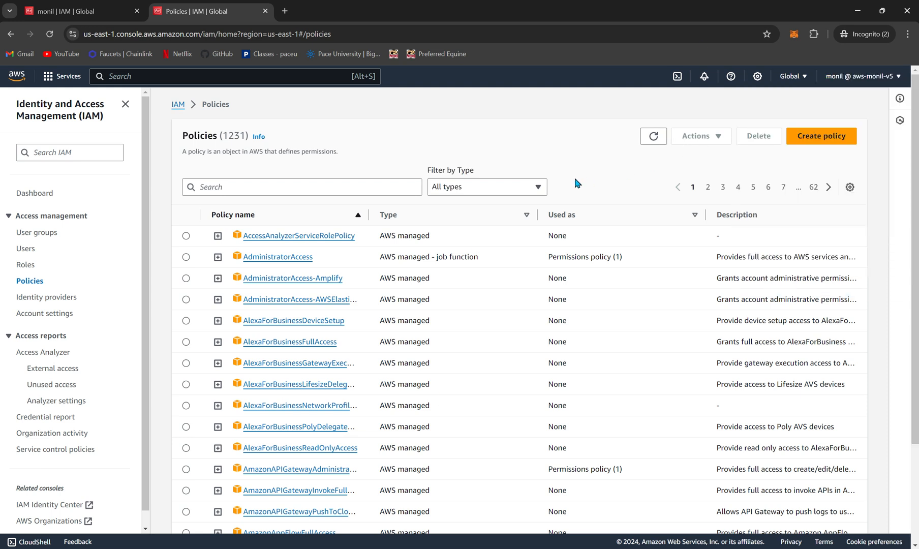